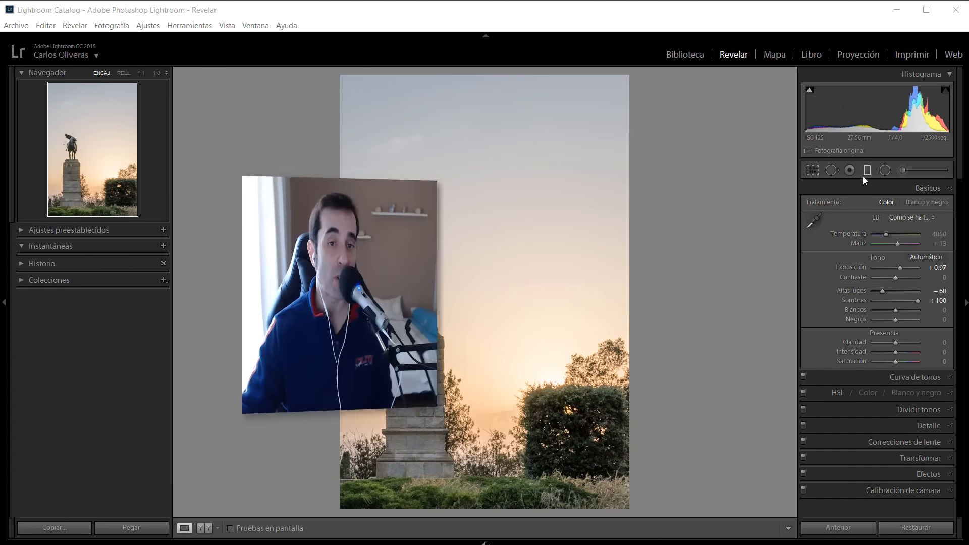
{"action": "left_click", "coordinate": [864, 175]}
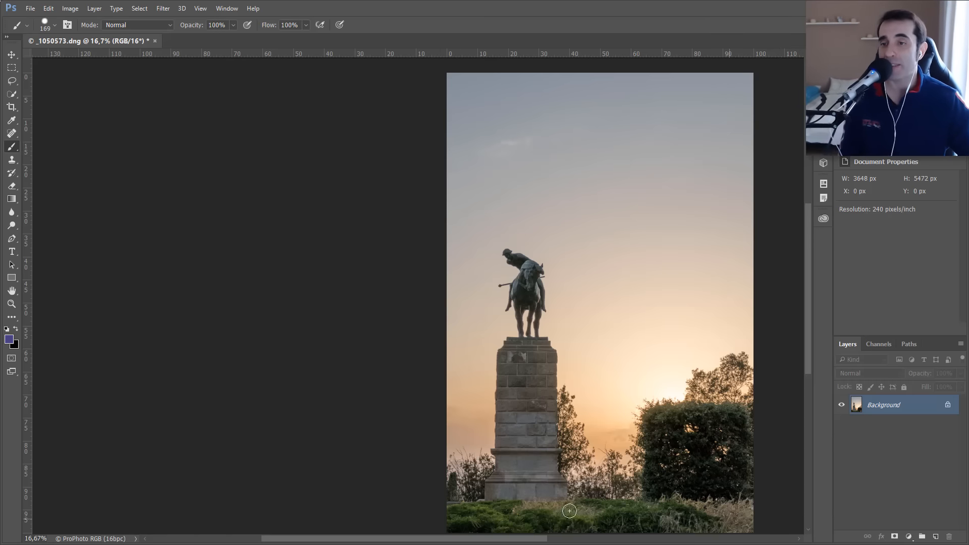
{"action": "left_click_drag", "start_coordinate": [616, 339], "coordinate": [533, 336]}
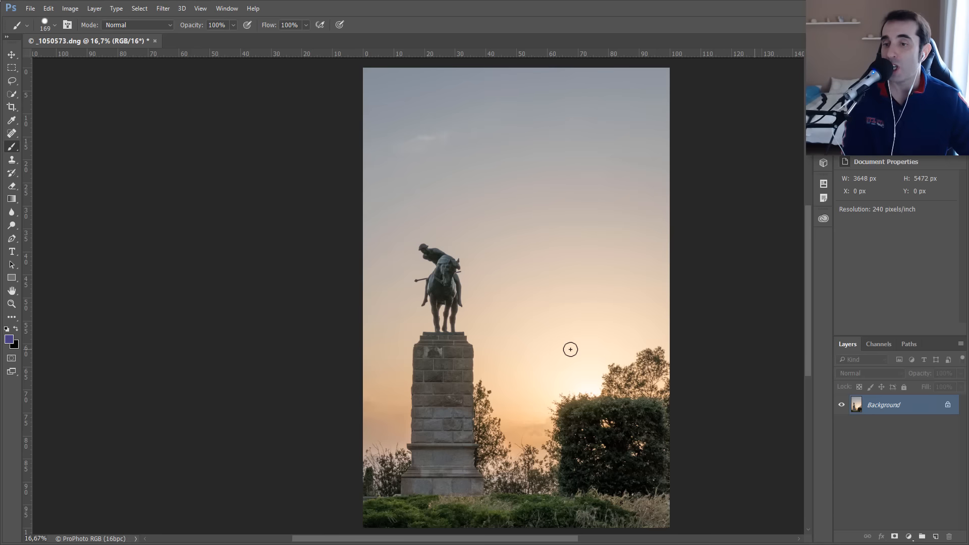
{"action": "left_click_drag", "start_coordinate": [570, 350], "coordinate": [541, 344]}
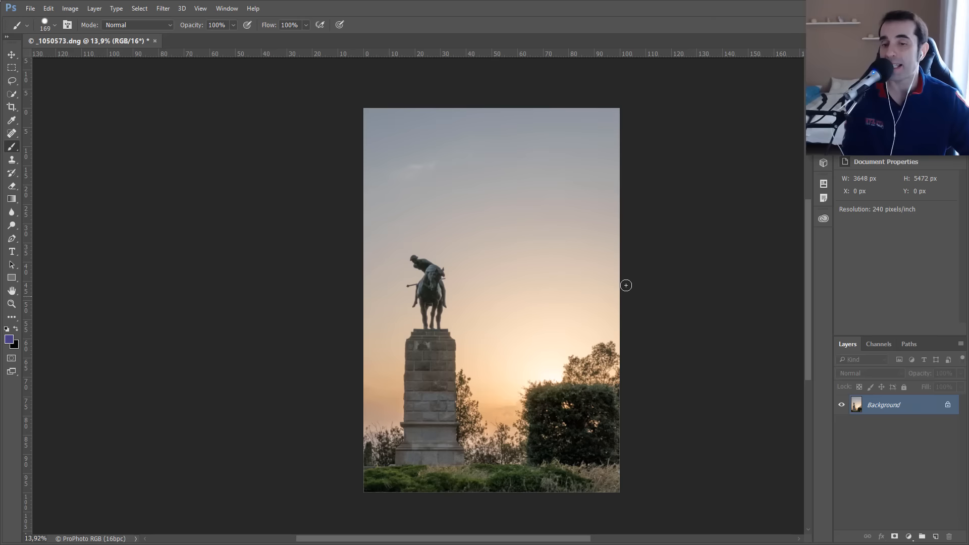
Step: Add a Curves adjustment layer and darken the photo by lowering the highlight end and a point at input 176 to output 93
{"action": "left_click", "coordinate": [908, 536]}
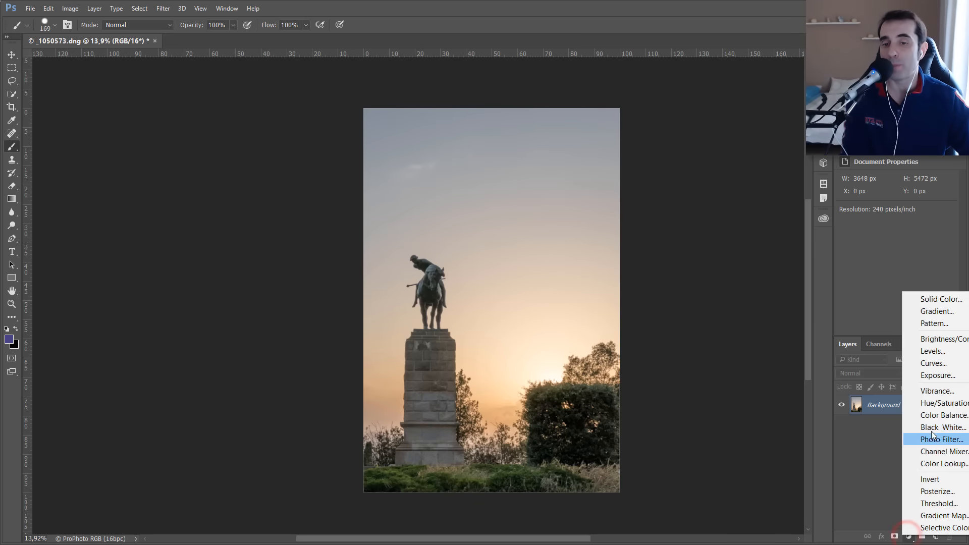
{"action": "left_click", "coordinate": [940, 364]}
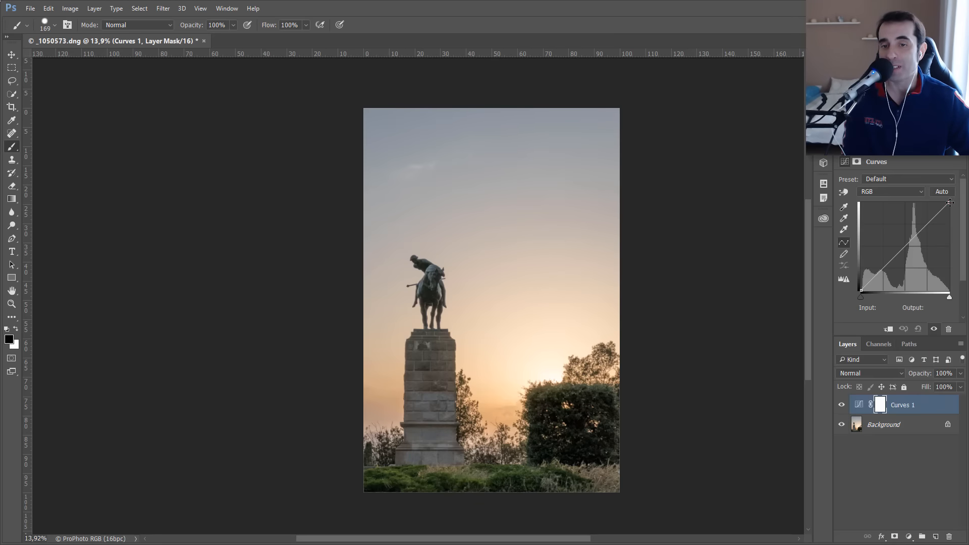
{"action": "left_click_drag", "start_coordinate": [950, 203], "coordinate": [921, 259]}
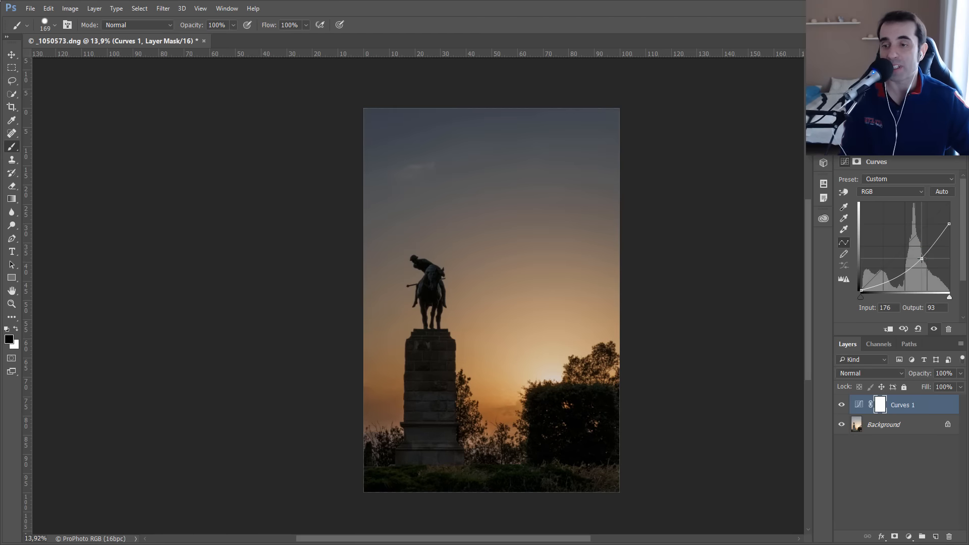
Step: Invert the Curves mask to black and apply a white-to-transparent linear gradient downward along the pedestal to darken the sky
{"action": "left_click", "coordinate": [881, 411]}
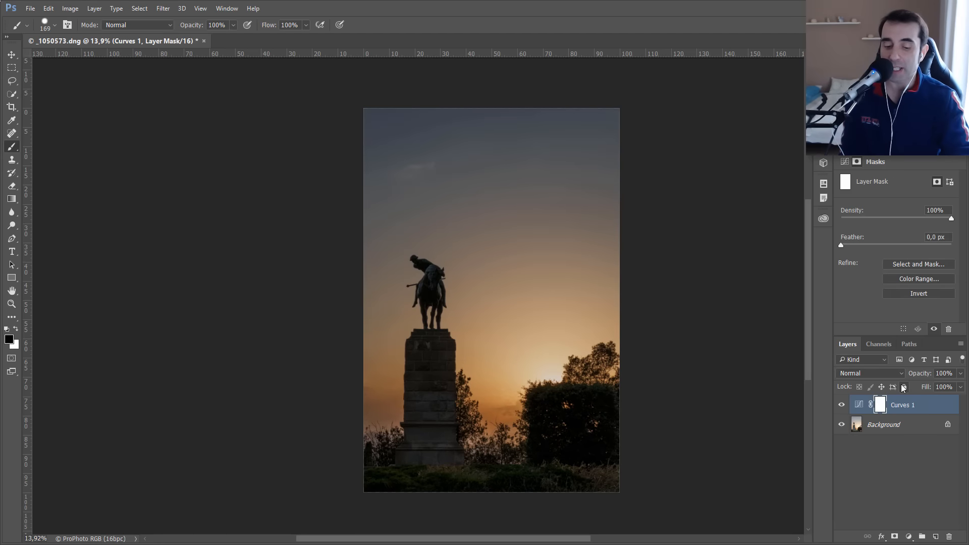
{"action": "key", "text": "ctrl+i"}
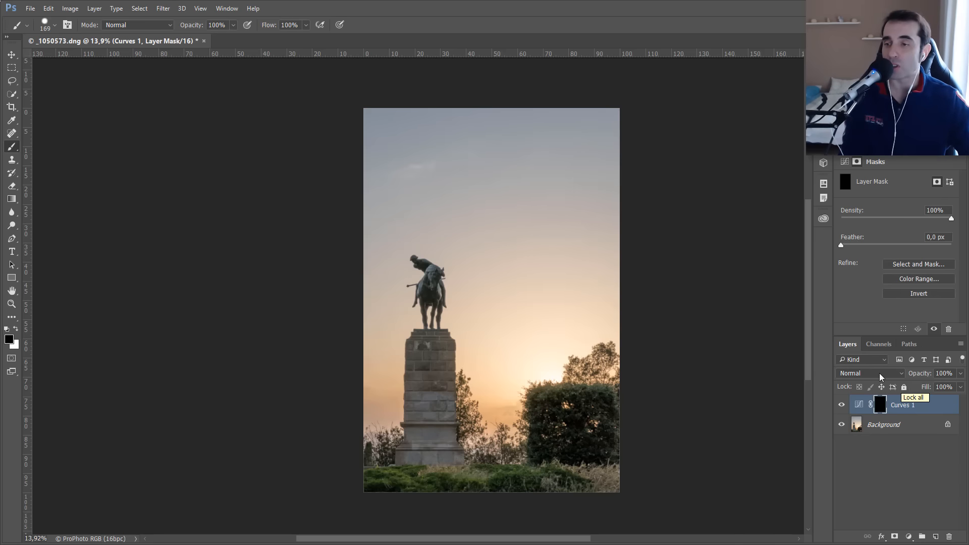
{"action": "left_click", "coordinate": [12, 199]}
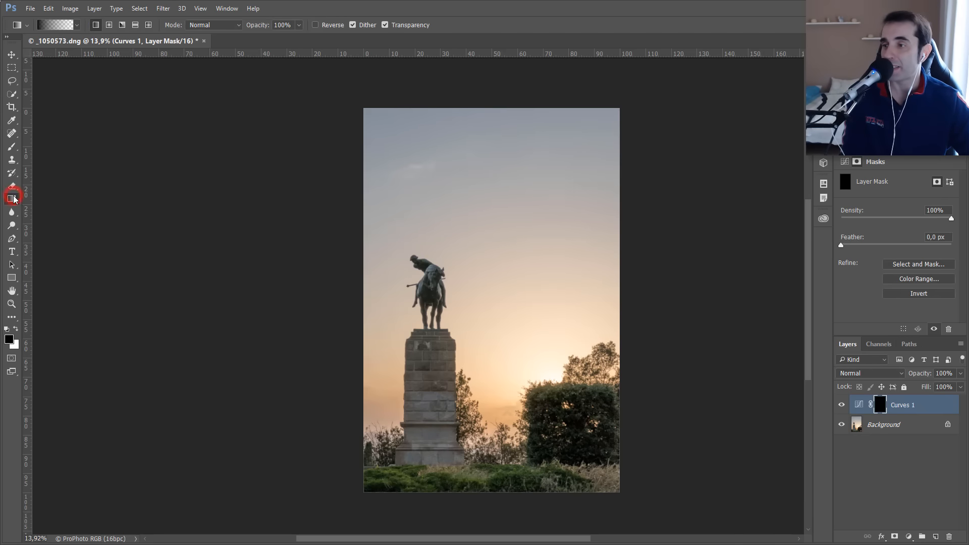
{"action": "key", "text": "x"}
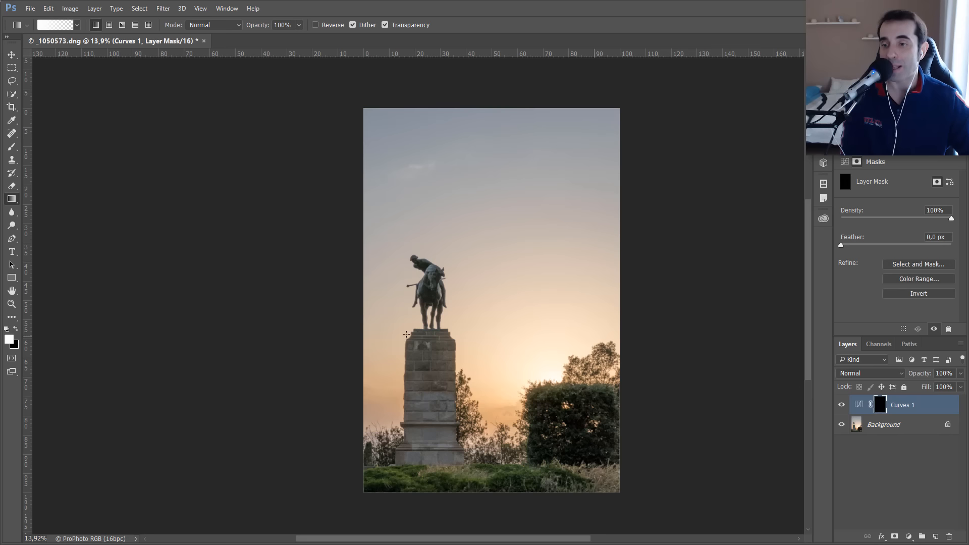
{"action": "left_click_drag", "start_coordinate": [393, 335], "coordinate": [387, 424]}
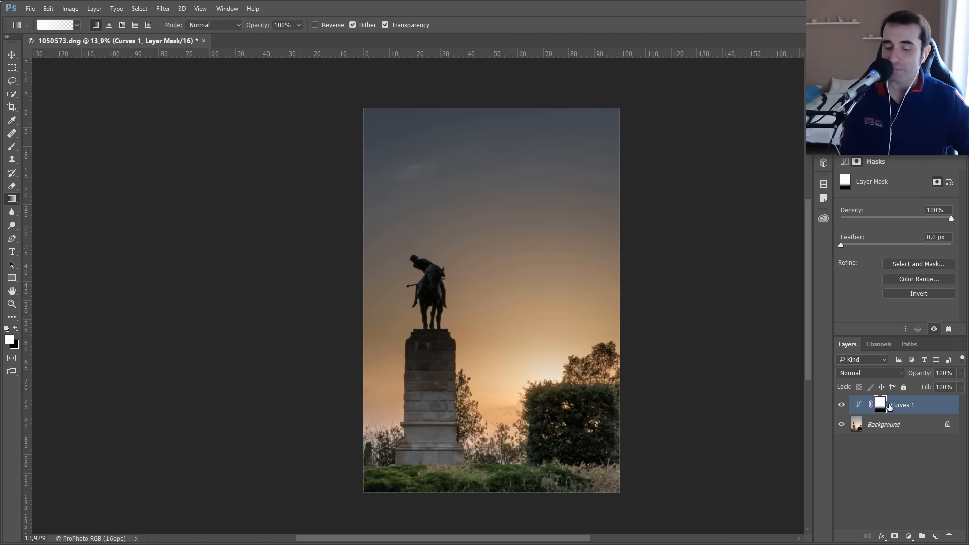
Step: Try to remove the darkening from the stone pedestal by painting black on the Curves mask with the 169 px brush
{"action": "key", "text": "b"}
{"action": "key", "text": "x"}
{"action": "scroll", "coordinate": [396, 353], "scroll_direction": "up", "scroll_amount": 5}
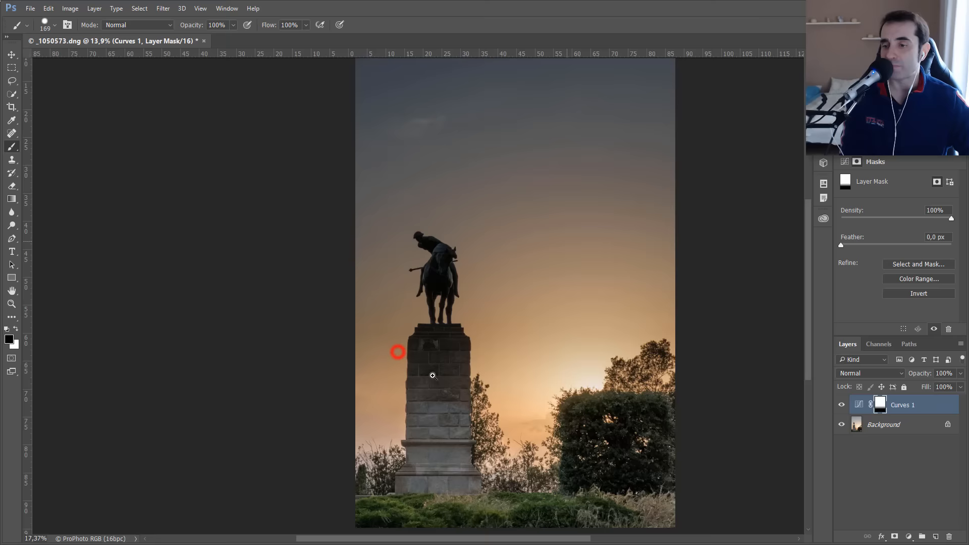
{"action": "left_click_drag", "start_coordinate": [480, 407], "coordinate": [460, 370]}
{"action": "mouse_move", "coordinate": [443, 417]}
{"action": "left_mouse_down"}
{"action": "mouse_move", "coordinate": [438, 321]}
{"action": "mouse_move", "coordinate": [434, 396]}
{"action": "mouse_move", "coordinate": [449, 422]}
{"action": "mouse_move", "coordinate": [473, 327]}
{"action": "mouse_move", "coordinate": [492, 340]}
{"action": "mouse_move", "coordinate": [469, 413]}
{"action": "mouse_move", "coordinate": [446, 417]}
{"action": "mouse_move", "coordinate": [425, 405]}
{"action": "mouse_move", "coordinate": [428, 310]}
{"action": "left_mouse_up"}
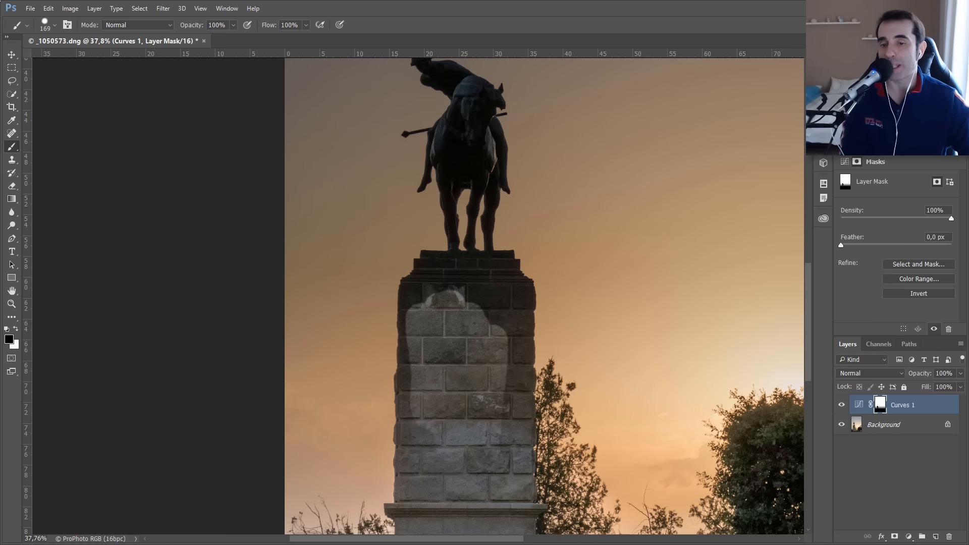
Step: Display the Curves mask on its own and outline its white upper area with a rectangular selection
{"action": "left_click", "coordinate": [880, 408], "text": "alt"}
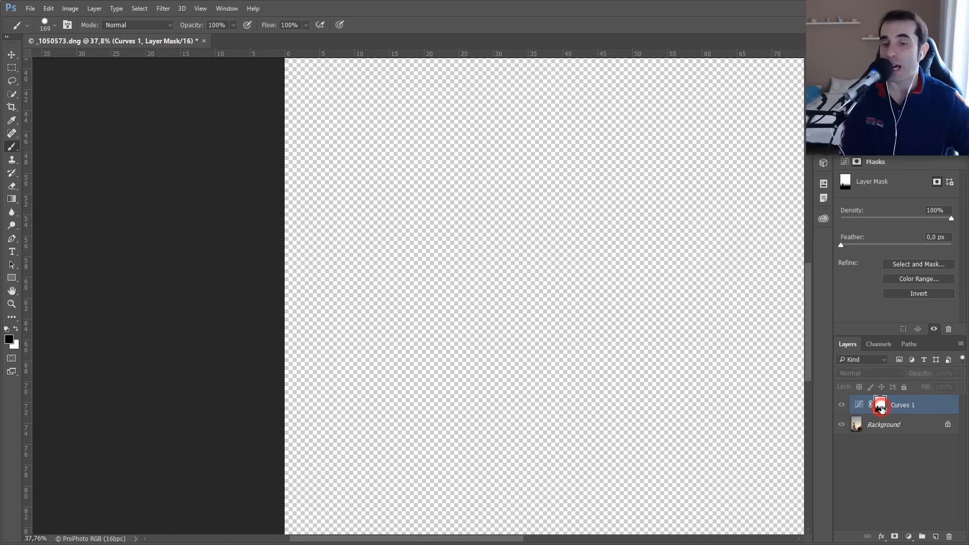
{"action": "scroll", "coordinate": [664, 406], "scroll_direction": "down", "scroll_amount": 5}
{"action": "left_click_drag", "start_coordinate": [612, 393], "coordinate": [510, 380]}
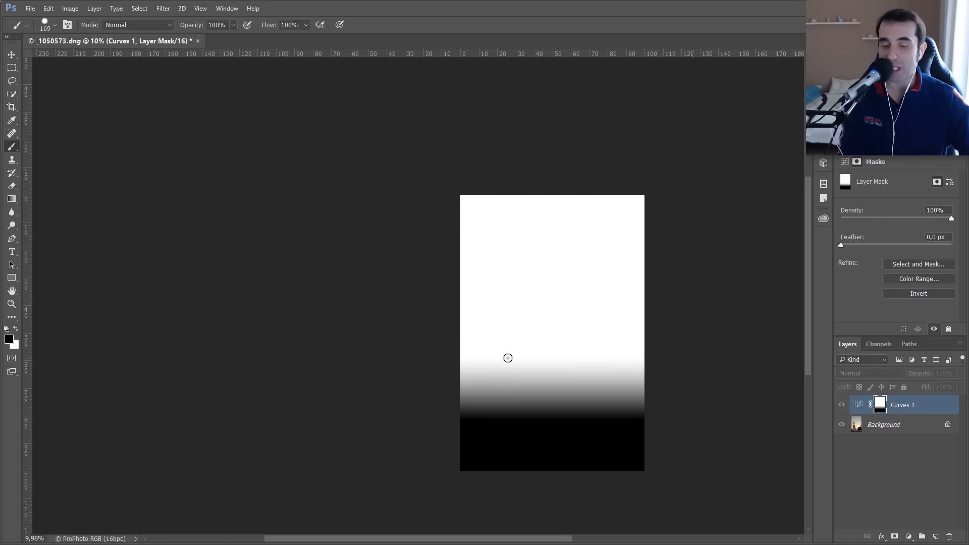
{"action": "key", "text": "m"}
{"action": "left_click_drag", "start_coordinate": [415, 157], "coordinate": [810, 358]}
{"action": "left_click", "coordinate": [699, 380]}
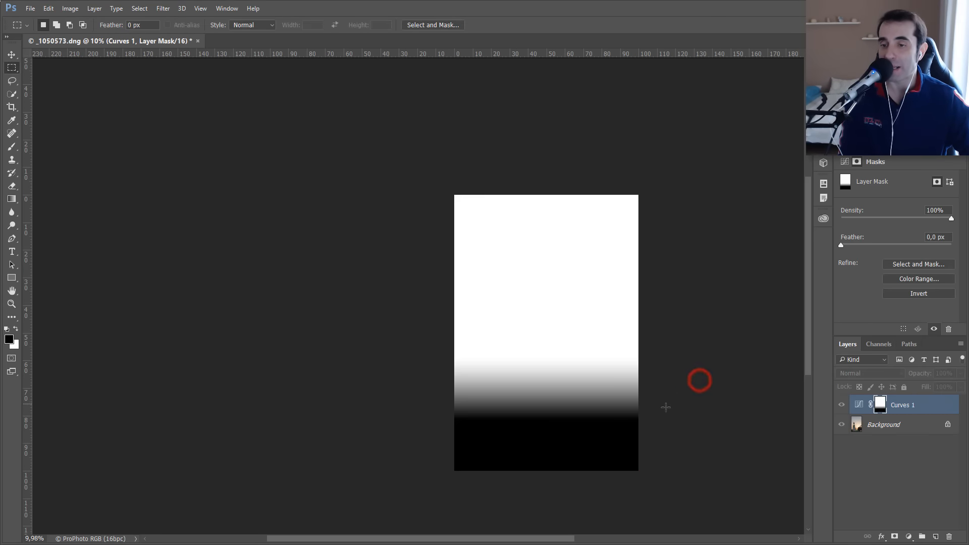
Step: Outline the mask's gray transition band and its black lower area with rectangular selections, deselecting each, and return to the photo
{"action": "left_click_drag", "start_coordinate": [665, 411], "coordinate": [358, 357]}
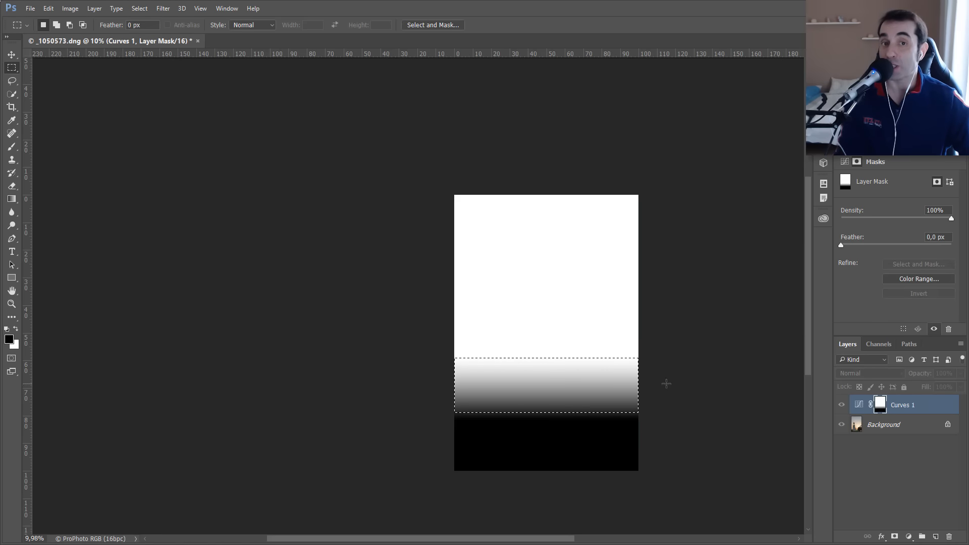
{"action": "left_click", "coordinate": [731, 391]}
{"action": "left_click_drag", "start_coordinate": [679, 469], "coordinate": [368, 422]}
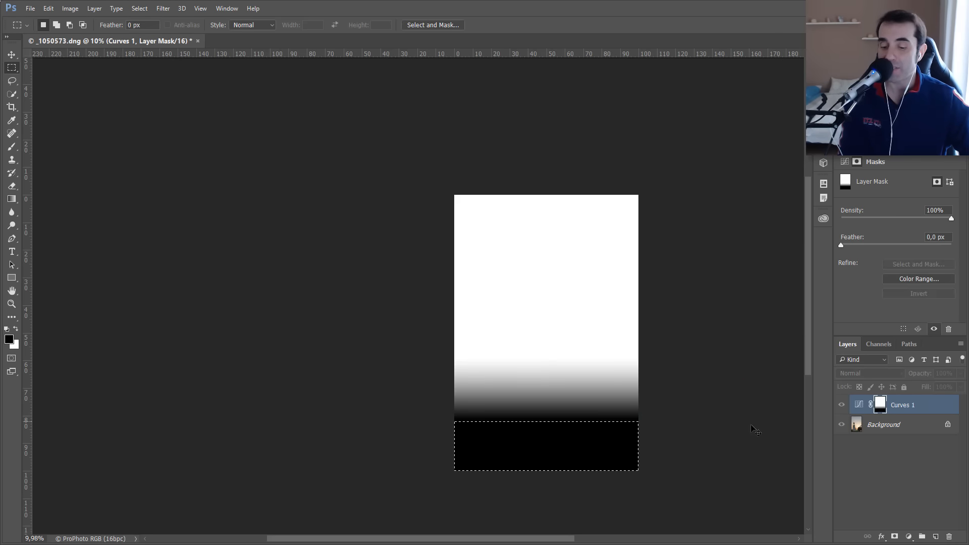
{"action": "left_click", "coordinate": [755, 429]}
{"action": "left_click", "coordinate": [875, 410], "text": "alt"}
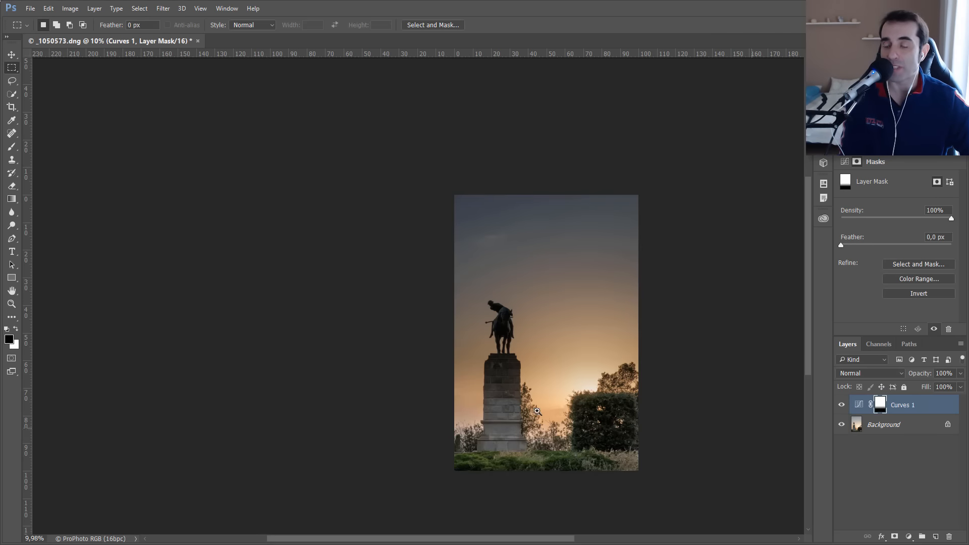
Step: Paint black on the Curves mask over the pedestal and the horse's body to brighten them
{"action": "left_click_drag", "start_coordinate": [496, 388], "coordinate": [539, 404]}
{"action": "key", "text": "b"}
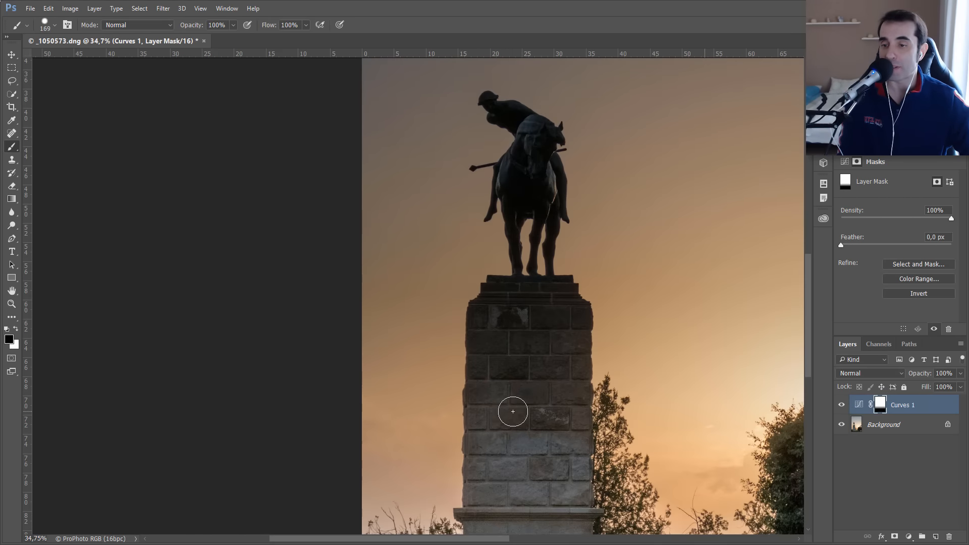
{"action": "mouse_move", "coordinate": [480, 406]}
{"action": "left_mouse_down"}
{"action": "mouse_move", "coordinate": [493, 344]}
{"action": "mouse_move", "coordinate": [483, 316]}
{"action": "mouse_move", "coordinate": [571, 320]}
{"action": "mouse_move", "coordinate": [560, 439]}
{"action": "mouse_move", "coordinate": [575, 359]}
{"action": "mouse_move", "coordinate": [548, 327]}
{"action": "mouse_move", "coordinate": [506, 388]}
{"action": "mouse_move", "coordinate": [501, 303]}
{"action": "mouse_move", "coordinate": [515, 348]}
{"action": "mouse_move", "coordinate": [527, 285]}
{"action": "left_mouse_up"}
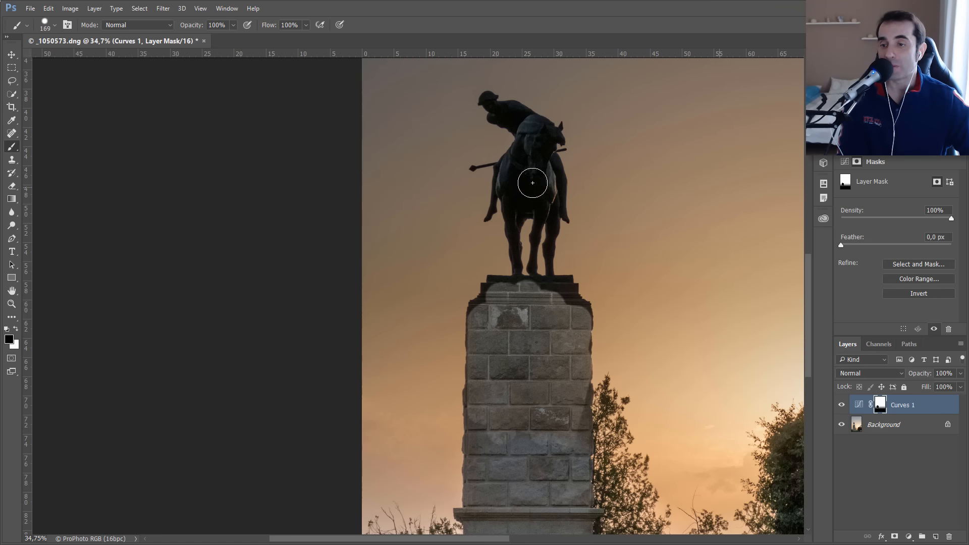
{"action": "left_click_drag", "start_coordinate": [535, 144], "coordinate": [510, 215]}
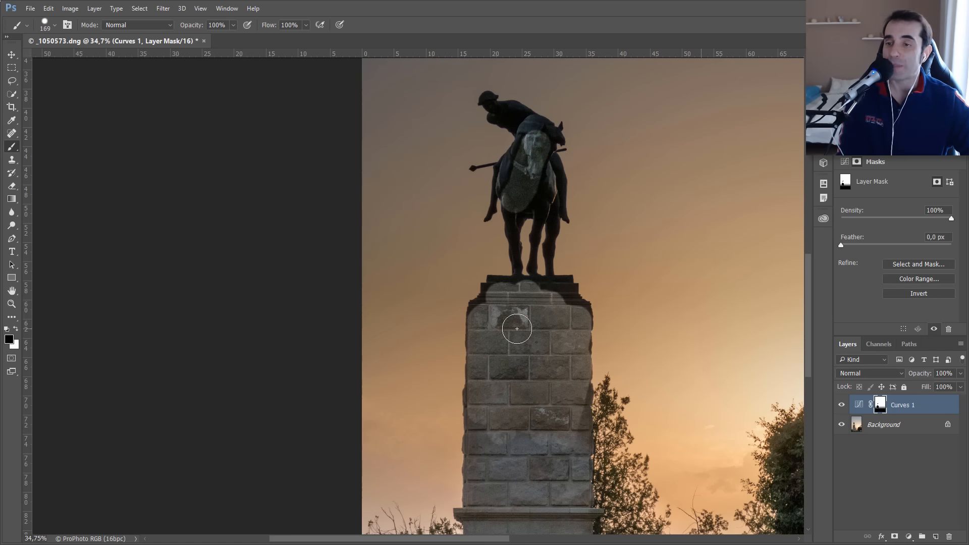
Step: Set the brush size to 168 px and paint a straight vertical black stroke on the mask over the sky beside the pedestal
{"action": "left_click_drag", "start_coordinate": [483, 262], "coordinate": [468, 264]}
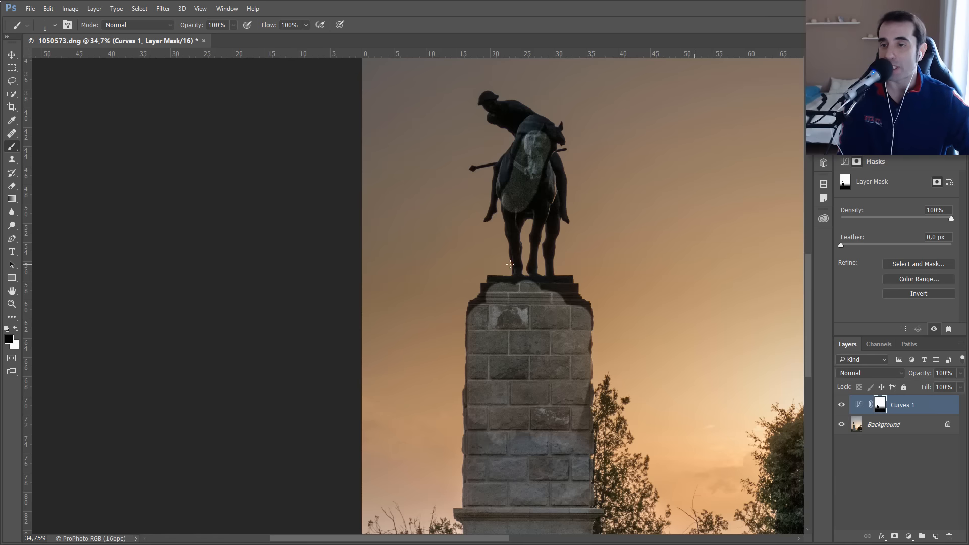
{"action": "left_click_drag", "start_coordinate": [499, 313], "coordinate": [510, 315]}
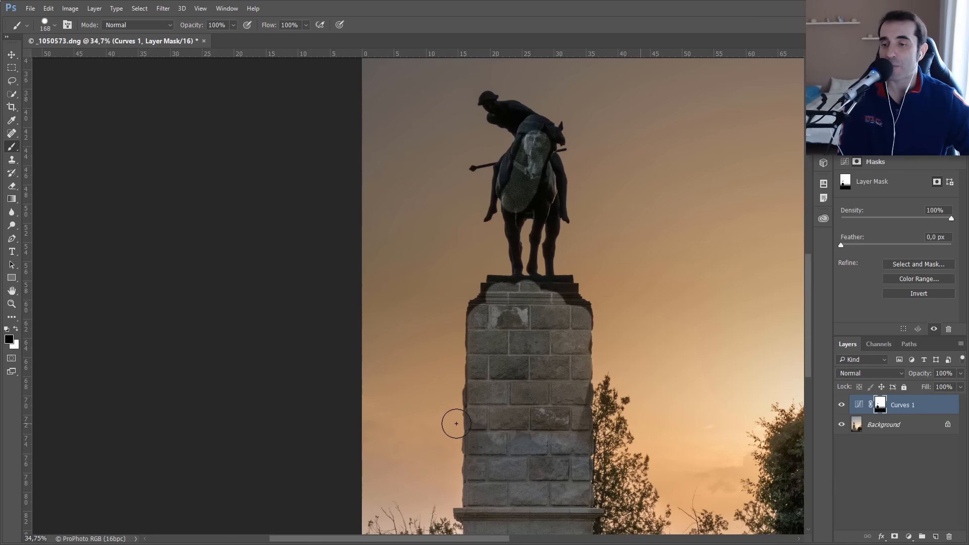
{"action": "left_click", "coordinate": [456, 423]}
{"action": "left_click_drag", "start_coordinate": [456, 423], "coordinate": [456, 290]}
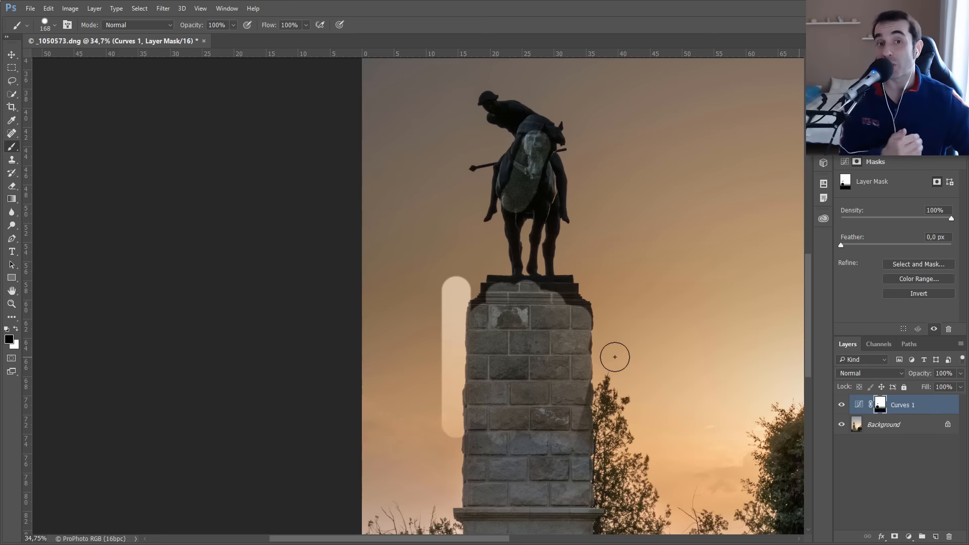
Step: Paint white on the mask over the bright strip of sky beside the pedestal, inspecting the mask on its own between strokes
{"action": "key", "text": "x"}
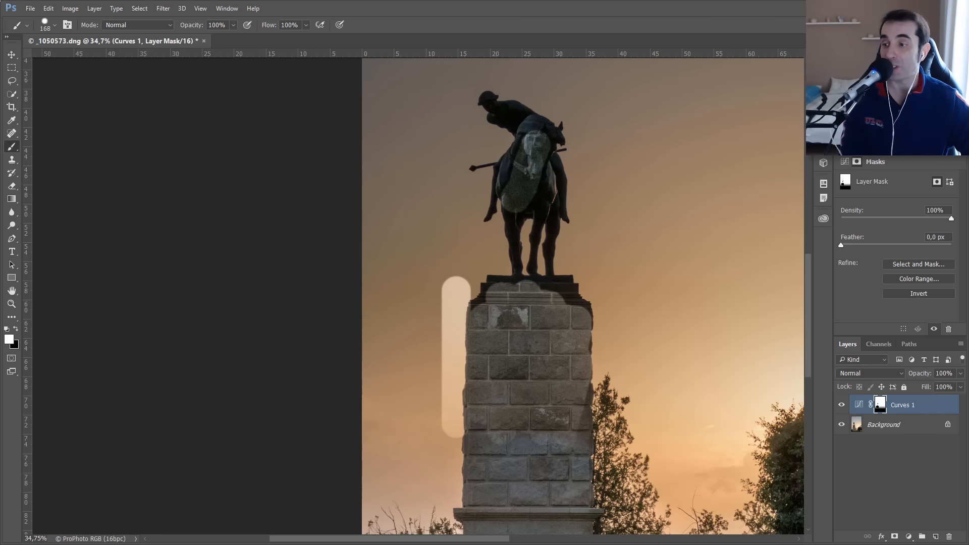
{"action": "mouse_move", "coordinate": [449, 287]}
{"action": "left_mouse_down"}
{"action": "mouse_move", "coordinate": [460, 281]}
{"action": "mouse_move", "coordinate": [430, 285]}
{"action": "left_mouse_up"}
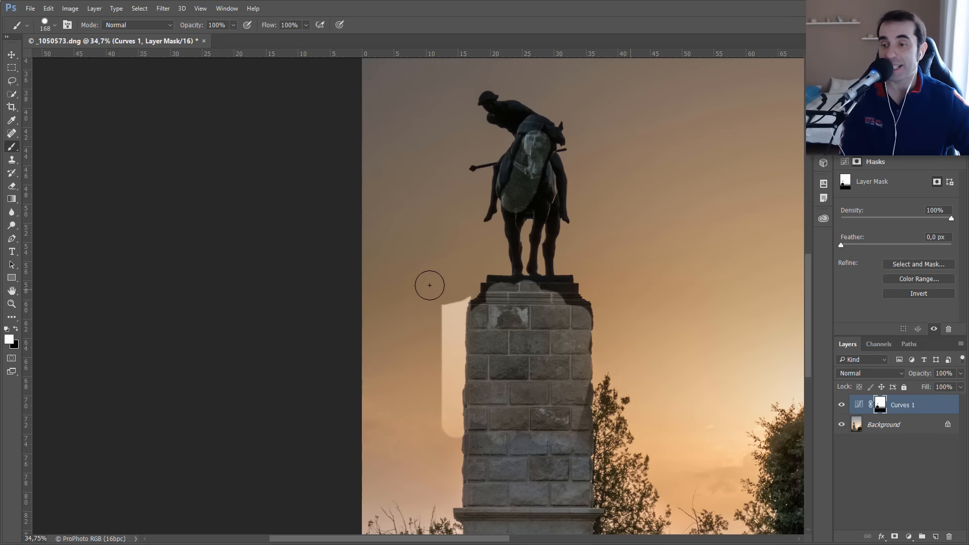
{"action": "left_click", "coordinate": [879, 407], "text": "alt"}
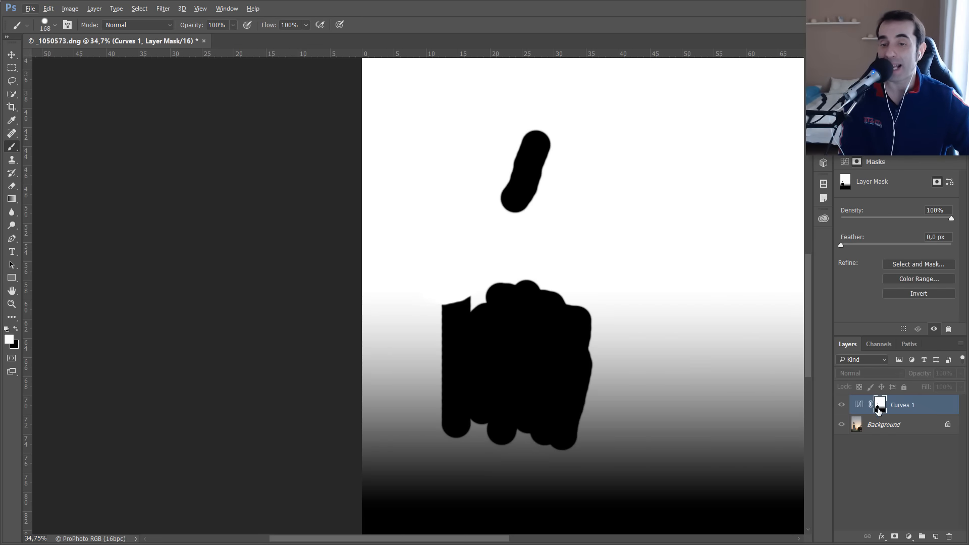
{"action": "left_click", "coordinate": [879, 409], "text": "alt"}
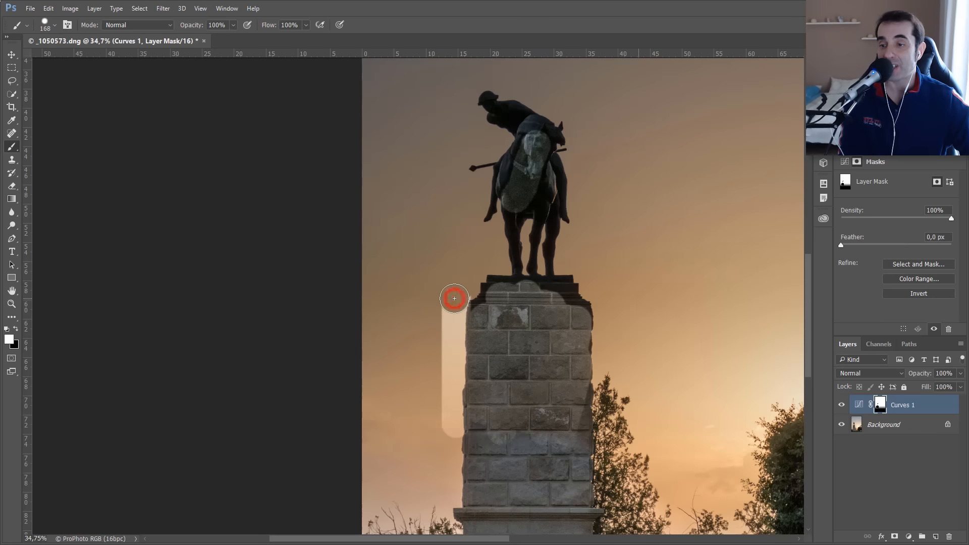
{"action": "left_click_drag", "start_coordinate": [454, 299], "coordinate": [445, 459]}
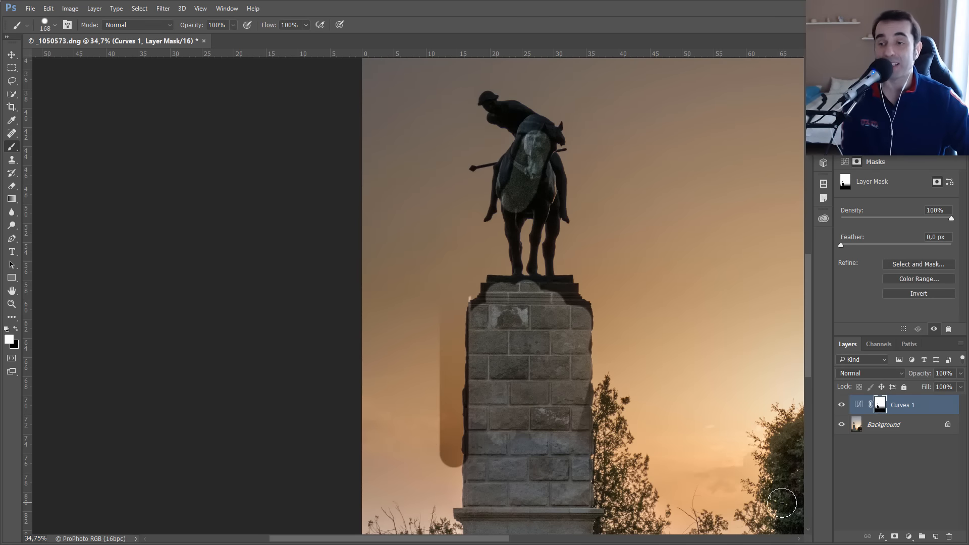
Step: Outline the uneven strip of sky beside the pedestal with a rectangular selection, and deselect it
{"action": "key", "text": "m"}
{"action": "left_click_drag", "start_coordinate": [419, 300], "coordinate": [462, 479]}
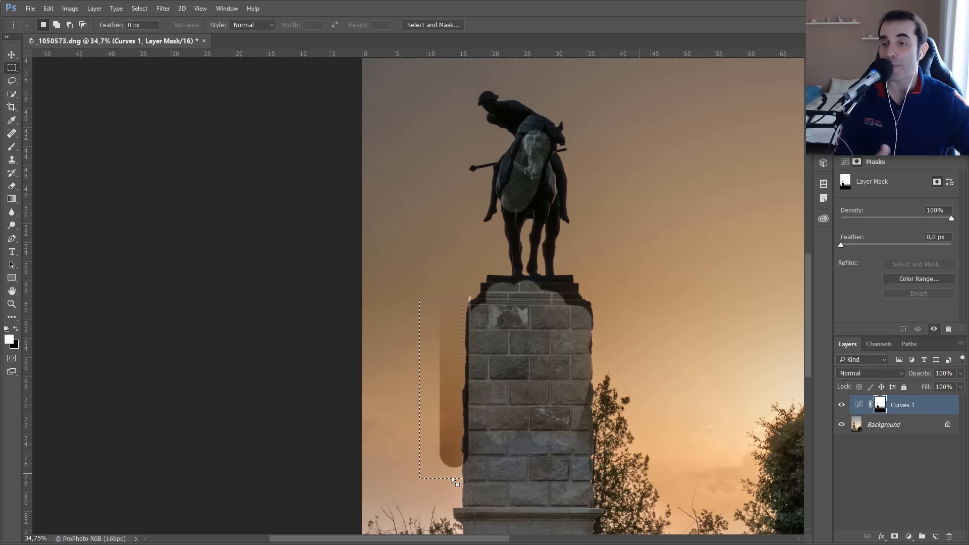
{"action": "key", "text": "ctrl+d"}
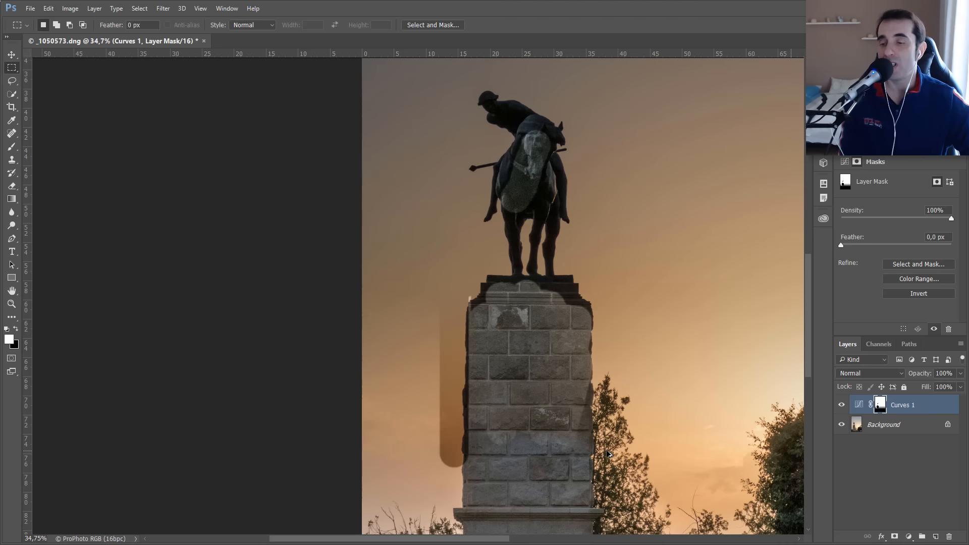
Step: Undo all the brush strokes on the Curves mask, back to the plain gradient
{"action": "key", "text": "ctrl+alt+z"}
{"action": "key", "text": "ctrl+alt+z"}
{"action": "key", "text": "ctrl+alt+z"}
{"action": "key", "text": "ctrl+alt+z"}
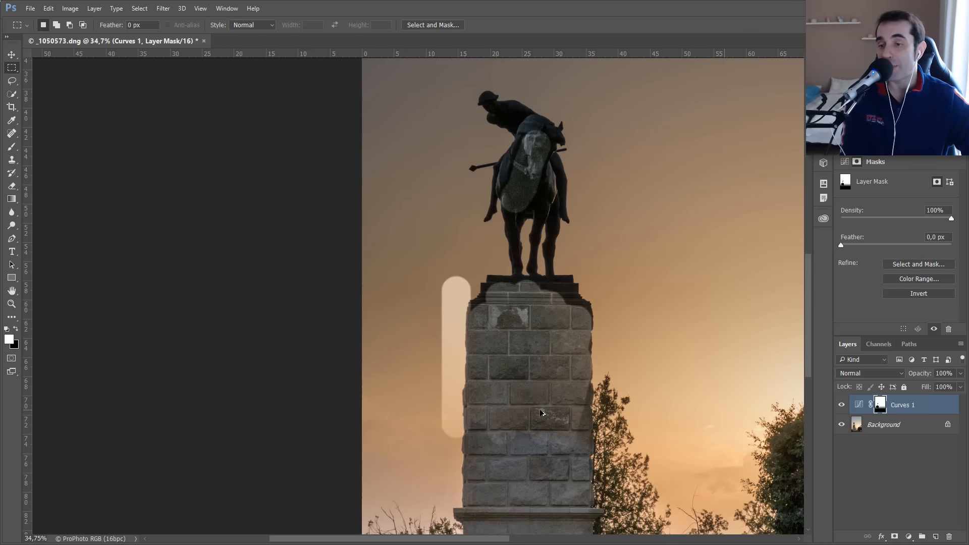
{"action": "key", "text": "ctrl+alt+z"}
{"action": "key", "text": "ctrl+alt+z"}
{"action": "key", "text": "ctrl+alt+z"}
{"action": "key", "text": "ctrl+alt+z"}
{"action": "key", "text": "ctrl+alt+z"}
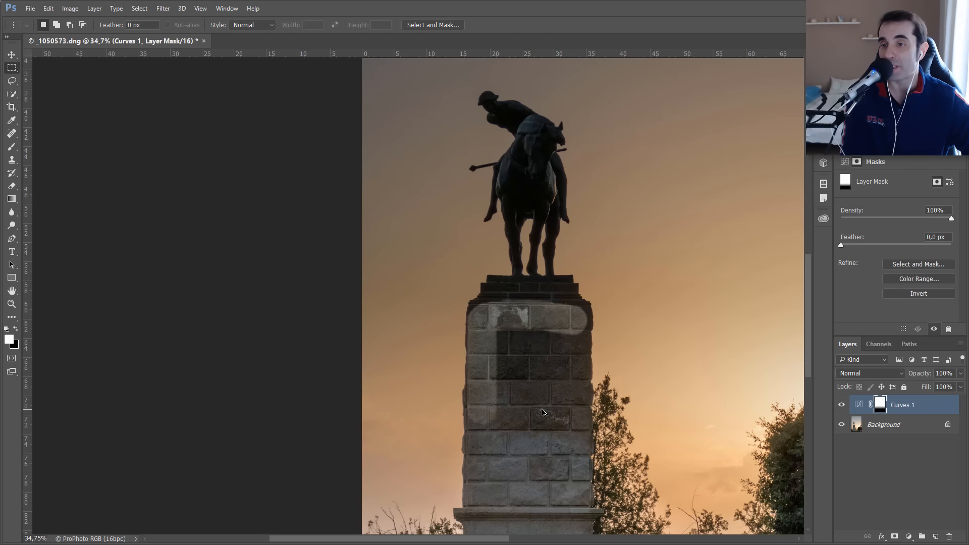
{"action": "scroll", "coordinate": [618, 427], "scroll_direction": "down", "scroll_amount": 4}
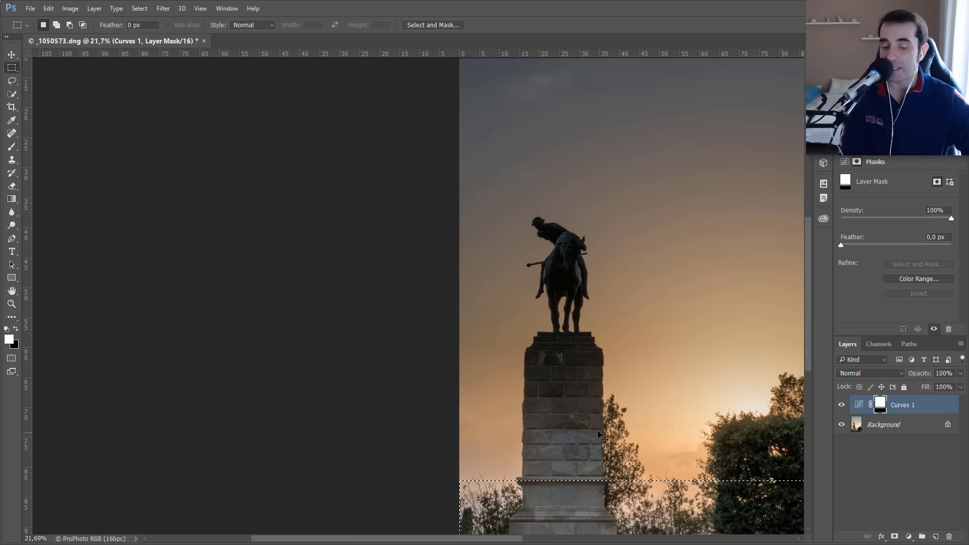
Step: Clear the selection, put the Curves 1 layer in a group, and add a white layer mask to the group
{"action": "key", "text": "ctrl+d"}
{"action": "left_click_drag", "start_coordinate": [604, 434], "coordinate": [566, 436]}
{"action": "left_click", "coordinate": [916, 406]}
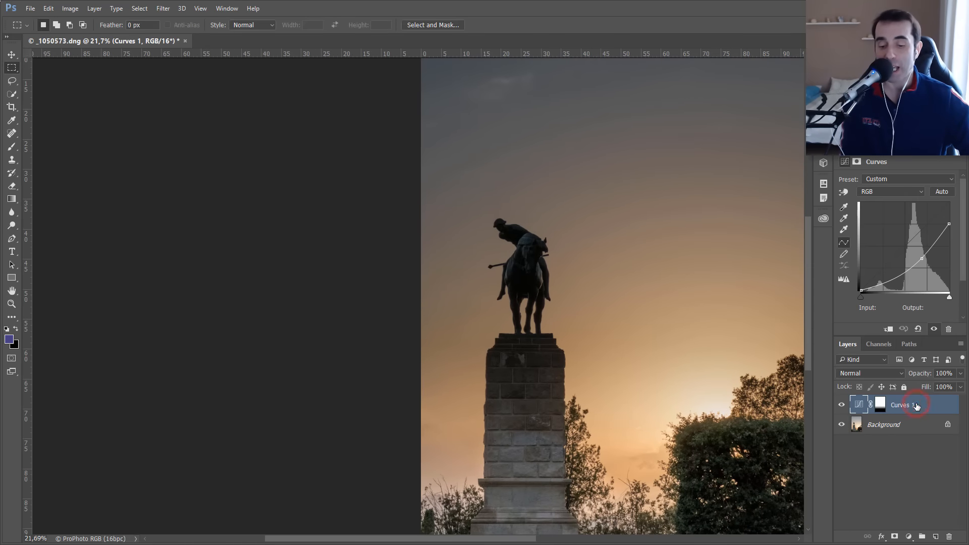
{"action": "key", "text": "ctrl+g"}
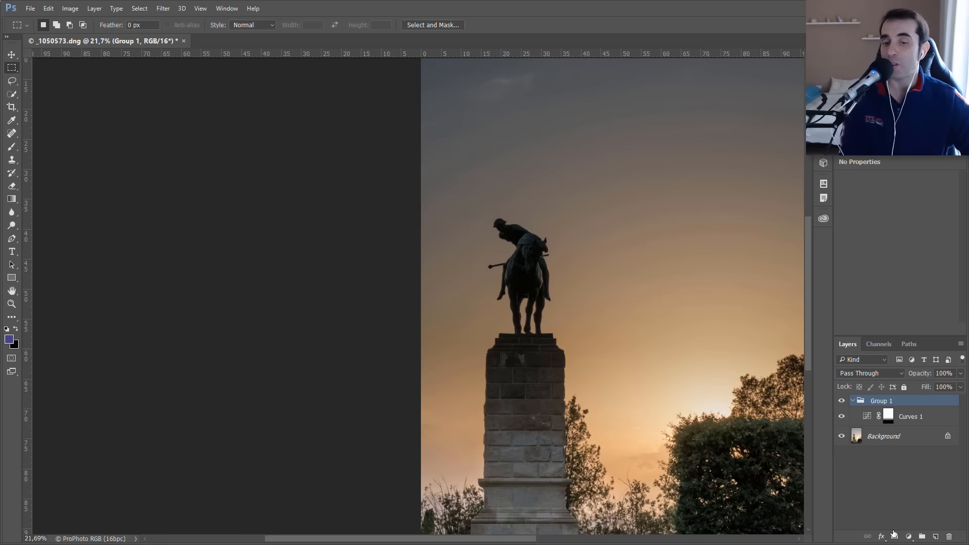
{"action": "left_click", "coordinate": [895, 536]}
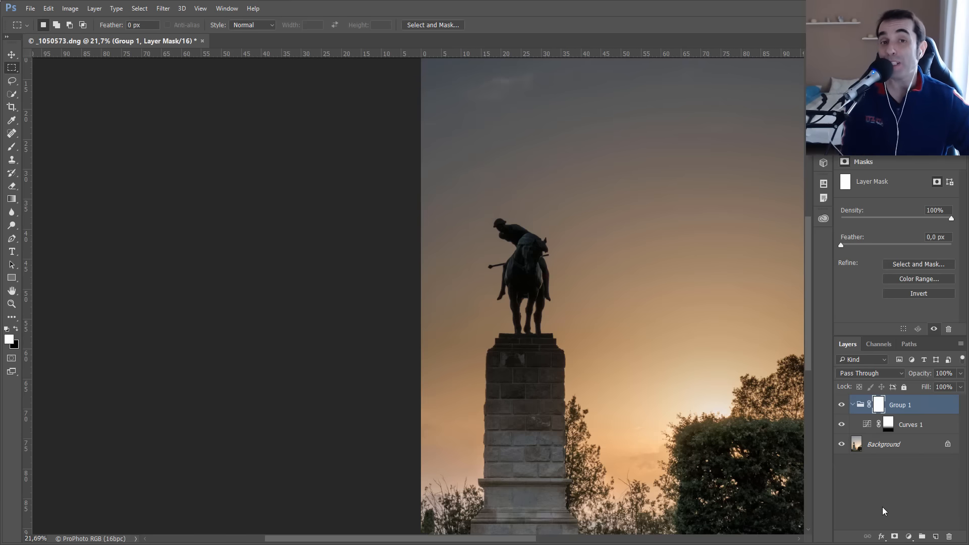
Step: Brush black on the group mask over the pedestal and a strip of adjoining sky, and restore the sky strip with white
{"action": "key", "text": "b"}
{"action": "key", "text": "x"}
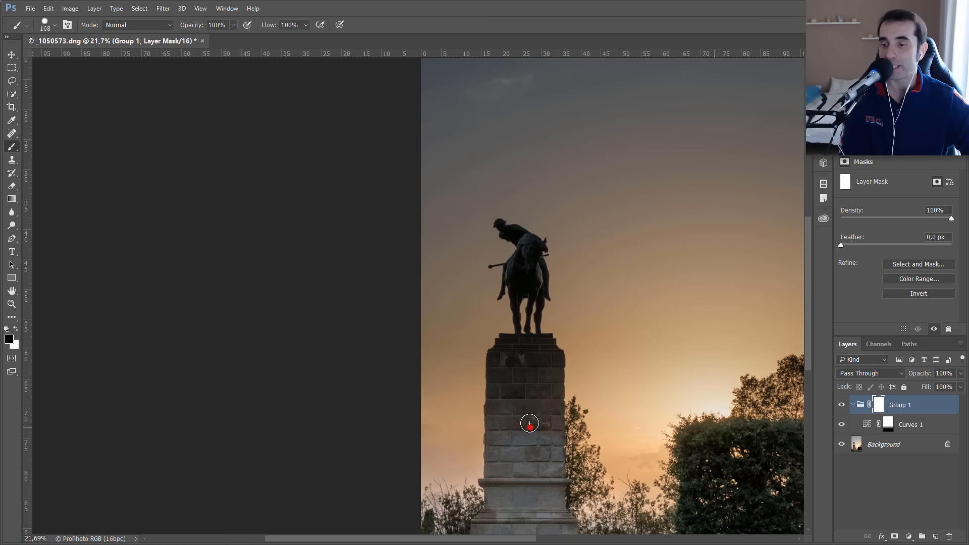
{"action": "mouse_move", "coordinate": [525, 422]}
{"action": "left_mouse_down"}
{"action": "mouse_move", "coordinate": [514, 385]}
{"action": "mouse_move", "coordinate": [499, 410]}
{"action": "mouse_move", "coordinate": [498, 347]}
{"action": "mouse_move", "coordinate": [527, 336]}
{"action": "mouse_move", "coordinate": [509, 223]}
{"action": "mouse_move", "coordinate": [529, 338]}
{"action": "left_mouse_up"}
{"action": "left_click_drag", "start_coordinate": [497, 372], "coordinate": [523, 376]}
{"action": "key", "text": "ctrl+z"}
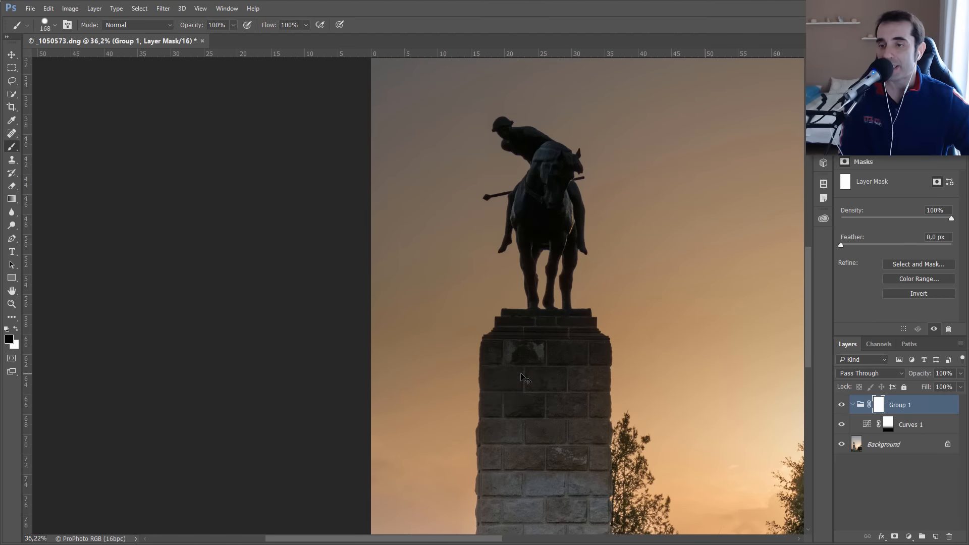
{"action": "mouse_move", "coordinate": [498, 427]}
{"action": "left_mouse_down"}
{"action": "mouse_move", "coordinate": [513, 339]}
{"action": "mouse_move", "coordinate": [573, 334]}
{"action": "mouse_move", "coordinate": [597, 356]}
{"action": "mouse_move", "coordinate": [591, 452]}
{"action": "mouse_move", "coordinate": [579, 348]}
{"action": "mouse_move", "coordinate": [539, 418]}
{"action": "mouse_move", "coordinate": [517, 421]}
{"action": "mouse_move", "coordinate": [520, 434]}
{"action": "mouse_move", "coordinate": [466, 364]}
{"action": "mouse_move", "coordinate": [468, 326]}
{"action": "left_mouse_up"}
{"action": "key", "text": "x"}
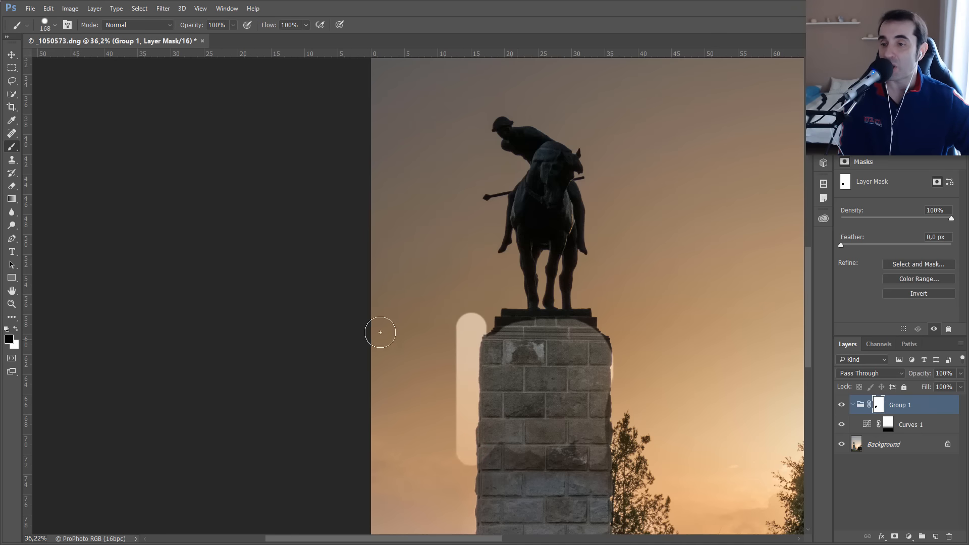
{"action": "mouse_move", "coordinate": [481, 310]}
{"action": "left_mouse_down"}
{"action": "mouse_move", "coordinate": [464, 322]}
{"action": "mouse_move", "coordinate": [474, 488]}
{"action": "left_mouse_up"}
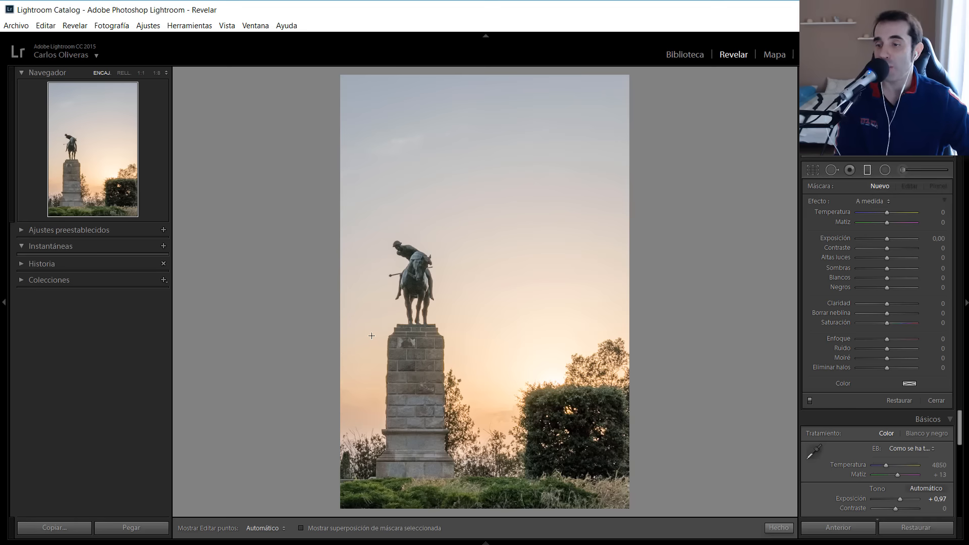
Step: In Lightroom, draw a graduated filter from the pedestal's top down to its base ledge and set Exposure to −1.45
{"action": "left_click_drag", "start_coordinate": [371, 335], "coordinate": [371, 431]}
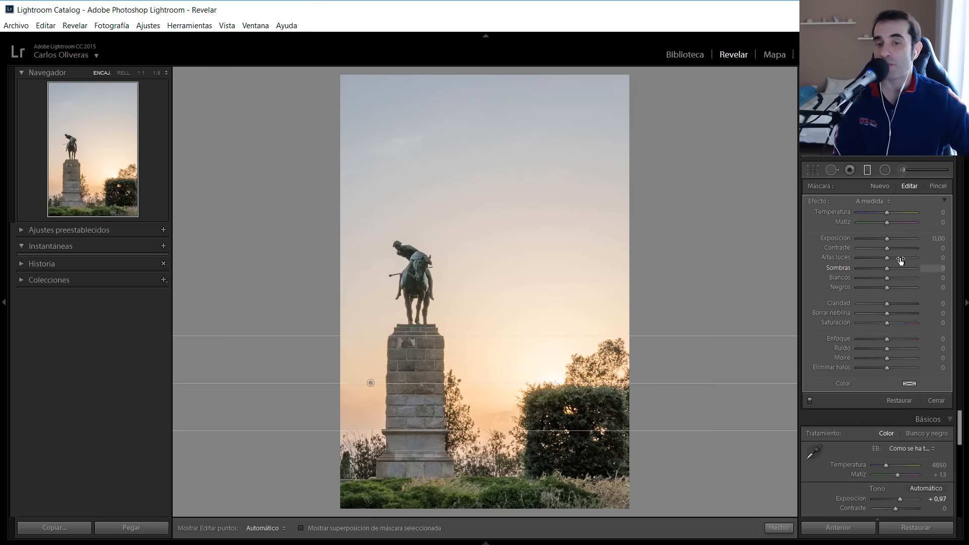
{"action": "left_click_drag", "start_coordinate": [886, 238], "coordinate": [876, 241]}
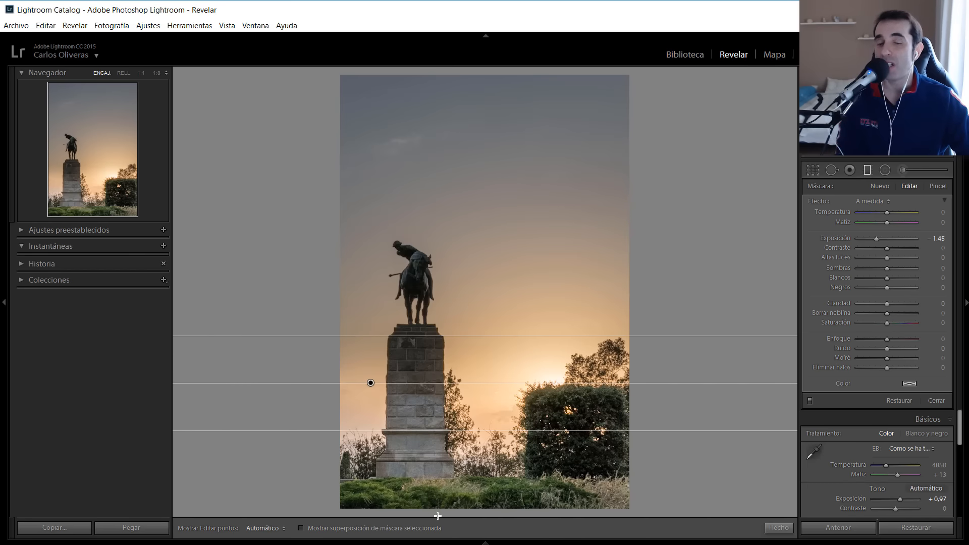
Step: Activate the graduated filter's brush and inspect the filter's coverage with the mask overlay, hiding the overlay again
{"action": "left_click", "coordinate": [937, 187]}
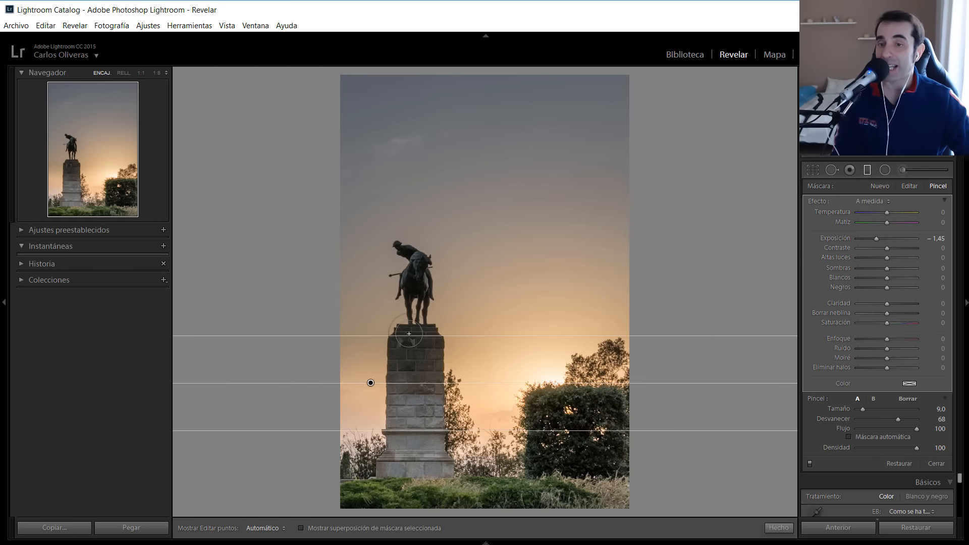
{"action": "left_click", "coordinate": [302, 527]}
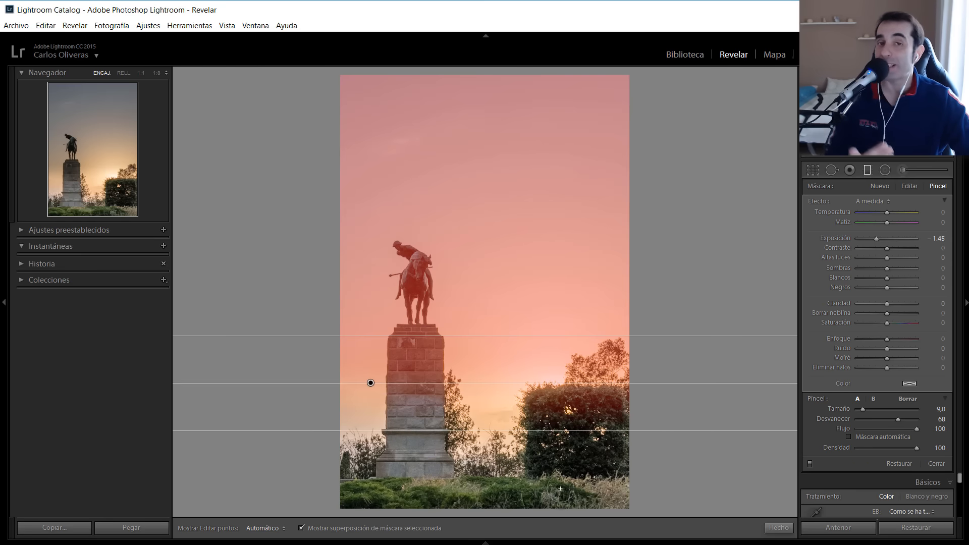
{"action": "left_click", "coordinate": [301, 528]}
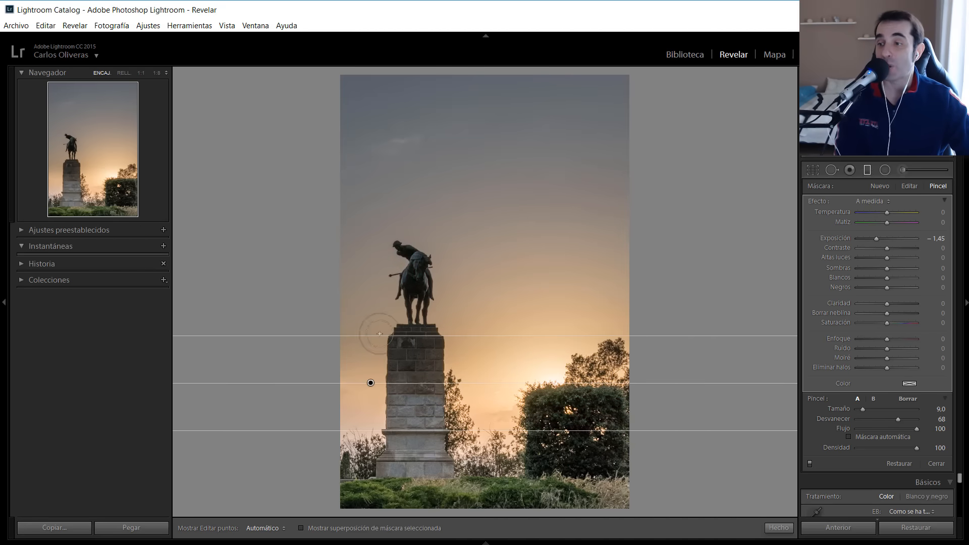
Step: Erase the graduated filter with the brush over the pedestal and a vertical strip of sky beside it
{"action": "left_click", "coordinate": [124, 72]}
{"action": "left_click_drag", "start_coordinate": [444, 385], "coordinate": [585, 265]}
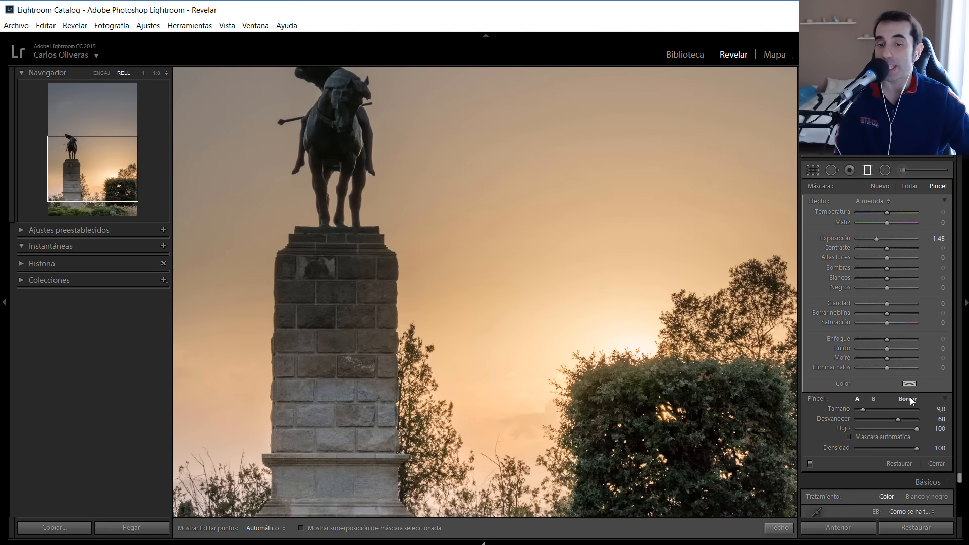
{"action": "key", "text": "alt"}
{"action": "mouse_move", "coordinate": [318, 379]}
{"action": "left_mouse_down"}
{"action": "mouse_move", "coordinate": [339, 284]}
{"action": "mouse_move", "coordinate": [362, 326]}
{"action": "mouse_move", "coordinate": [363, 392]}
{"action": "mouse_move", "coordinate": [356, 270]}
{"action": "mouse_move", "coordinate": [325, 258]}
{"action": "mouse_move", "coordinate": [307, 279]}
{"action": "mouse_move", "coordinate": [288, 391]}
{"action": "left_mouse_up"}
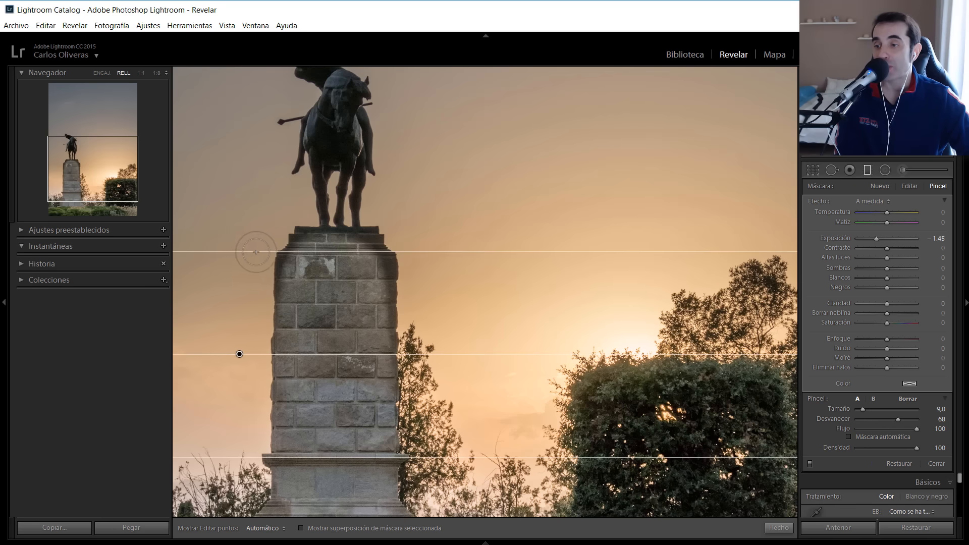
{"action": "mouse_move", "coordinate": [262, 254]}
{"action": "left_mouse_down"}
{"action": "mouse_move", "coordinate": [248, 385]}
{"action": "mouse_move", "coordinate": [256, 439]}
{"action": "left_mouse_up"}
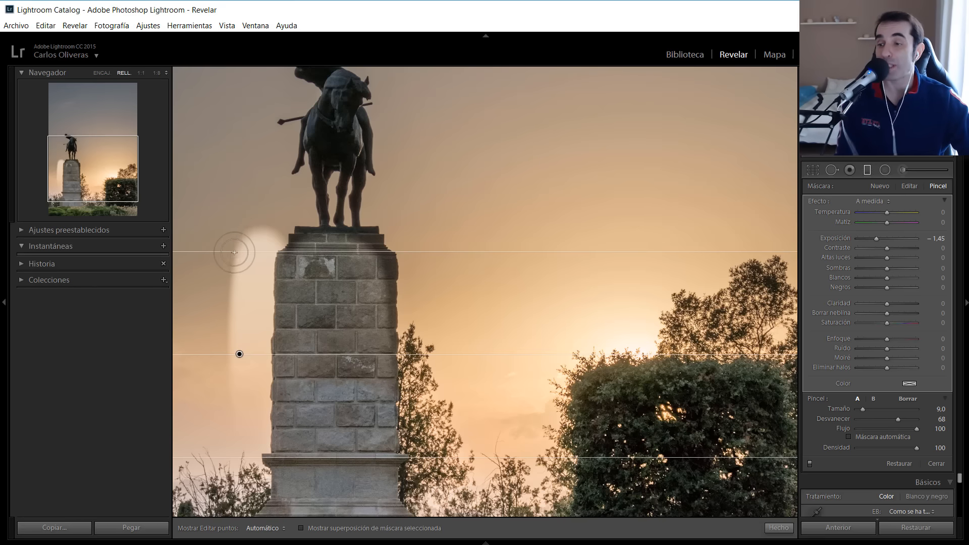
Step: Hide the edit pins and brush the graduated filter's effect back over the strip of sky beside the pedestal
{"action": "key", "text": "h"}
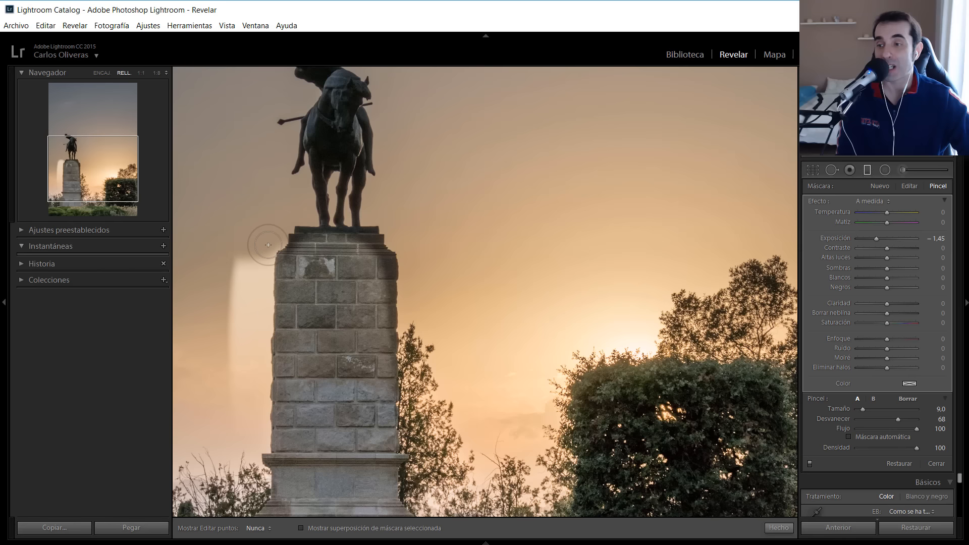
{"action": "left_click_drag", "start_coordinate": [252, 247], "coordinate": [253, 398]}
{"action": "mouse_move", "coordinate": [249, 435]}
{"action": "left_mouse_down"}
{"action": "mouse_move", "coordinate": [247, 258]}
{"action": "mouse_move", "coordinate": [235, 317]}
{"action": "mouse_move", "coordinate": [249, 434]}
{"action": "left_mouse_up"}
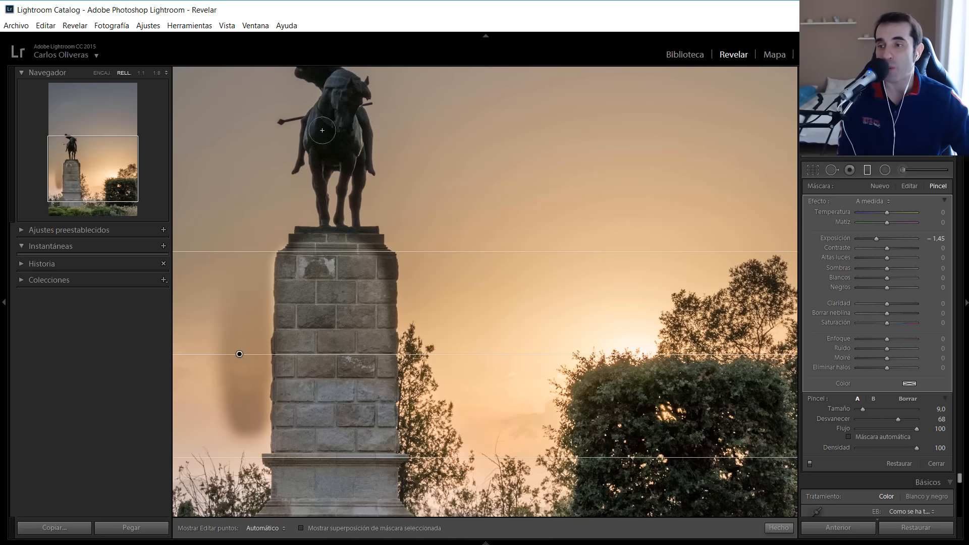
Step: Erase the graduated filter over the horse statue, and reset all of the filter's brush strokes
{"action": "mouse_move", "coordinate": [348, 141]}
{"action": "left_mouse_down"}
{"action": "mouse_move", "coordinate": [345, 121]}
{"action": "mouse_move", "coordinate": [323, 96]}
{"action": "left_mouse_up"}
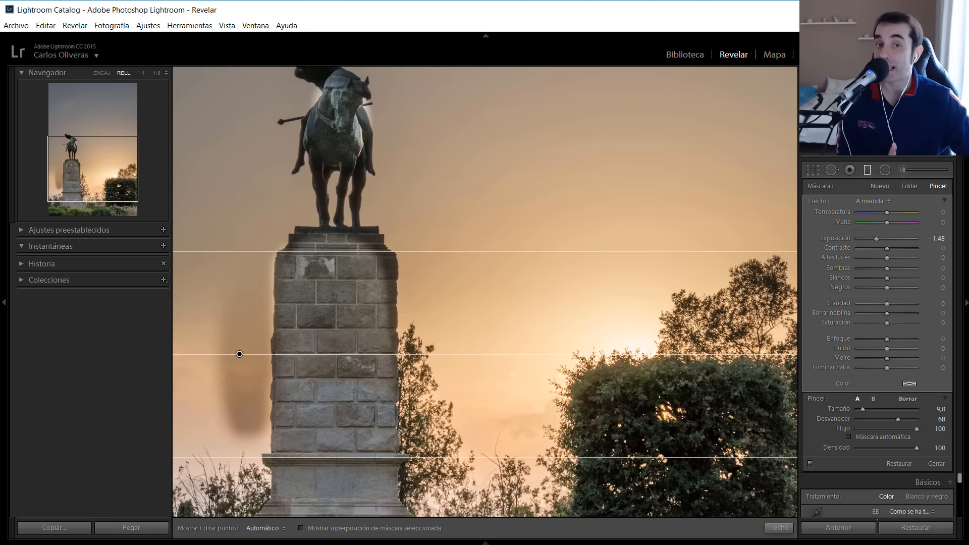
{"action": "right_click", "coordinate": [240, 355]}
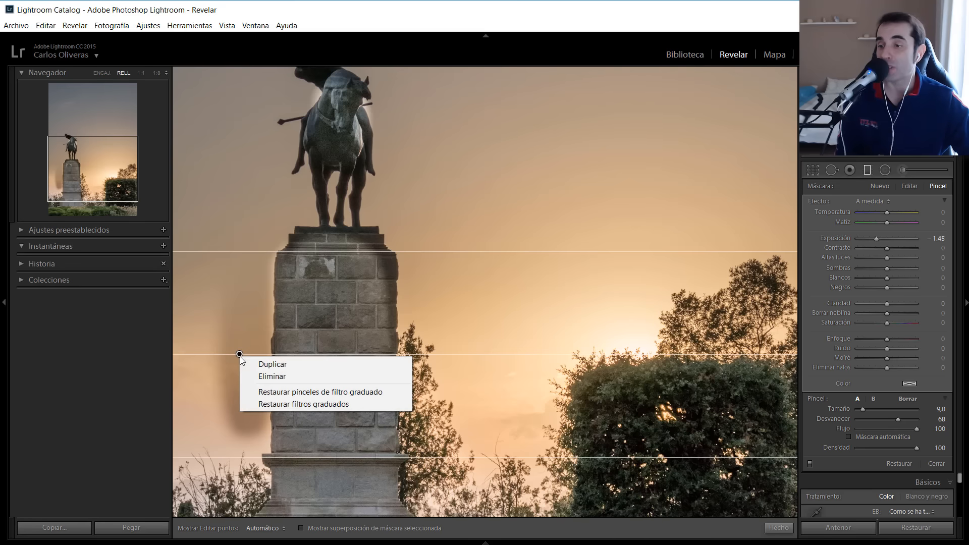
{"action": "left_click", "coordinate": [292, 391]}
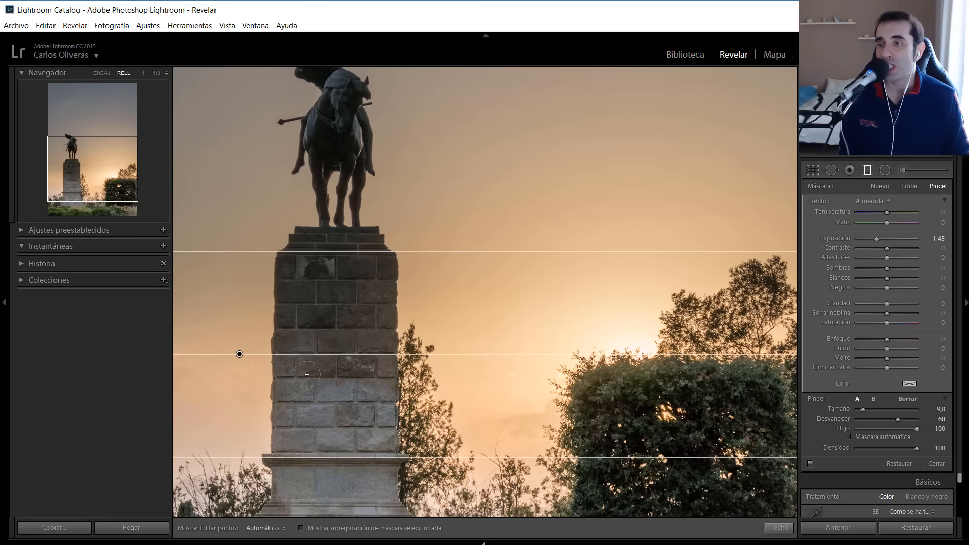
{"action": "left_click", "coordinate": [474, 336]}
{"action": "left_click", "coordinate": [474, 336]}
{"action": "left_click", "coordinate": [102, 72]}
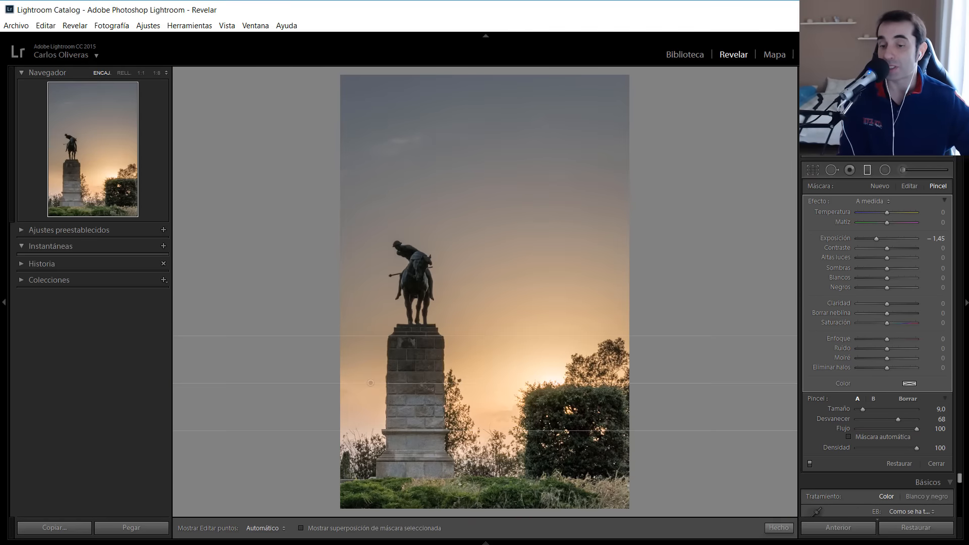
Step: Open the trailer wheels photo IMG_8288.CR2 and draw a radial filter from the hub around the tire nearest the photo's centre-left
{"action": "mouse_move", "coordinate": [511, 543]}
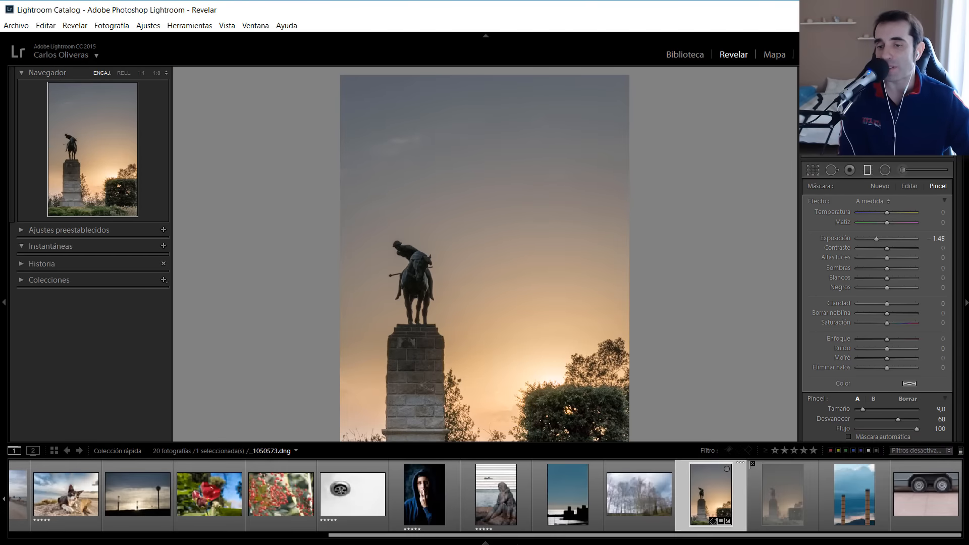
{"action": "left_click", "coordinate": [917, 490]}
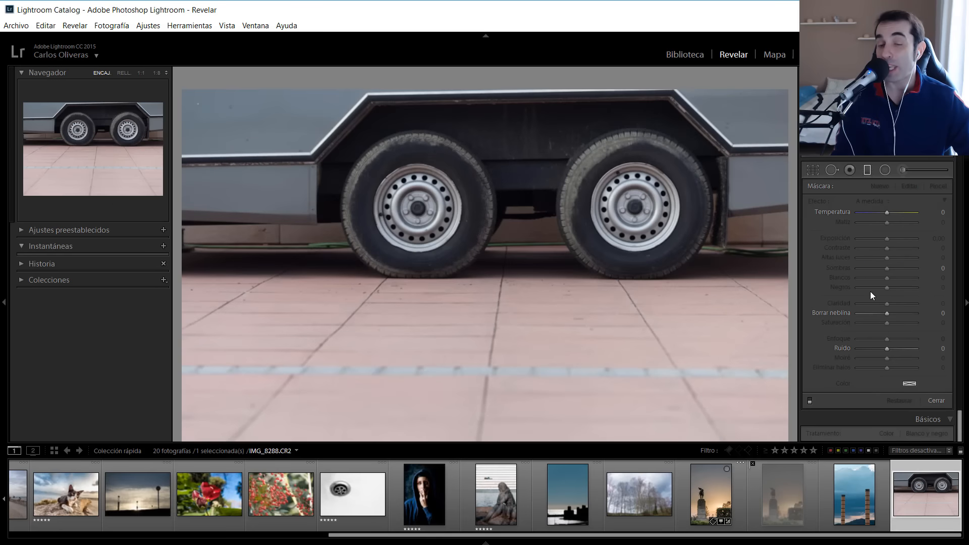
{"action": "left_click", "coordinate": [884, 172]}
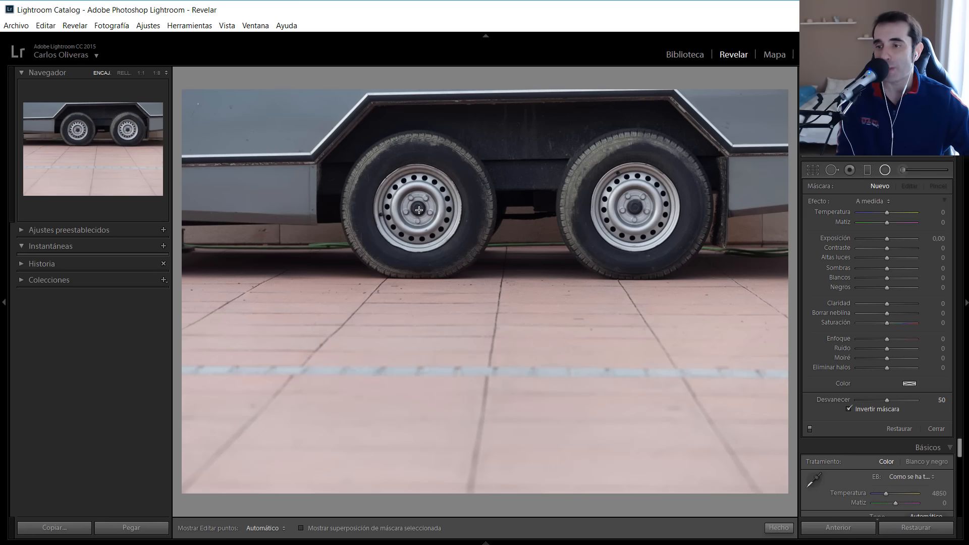
{"action": "left_click_drag", "start_coordinate": [417, 209], "coordinate": [493, 288]}
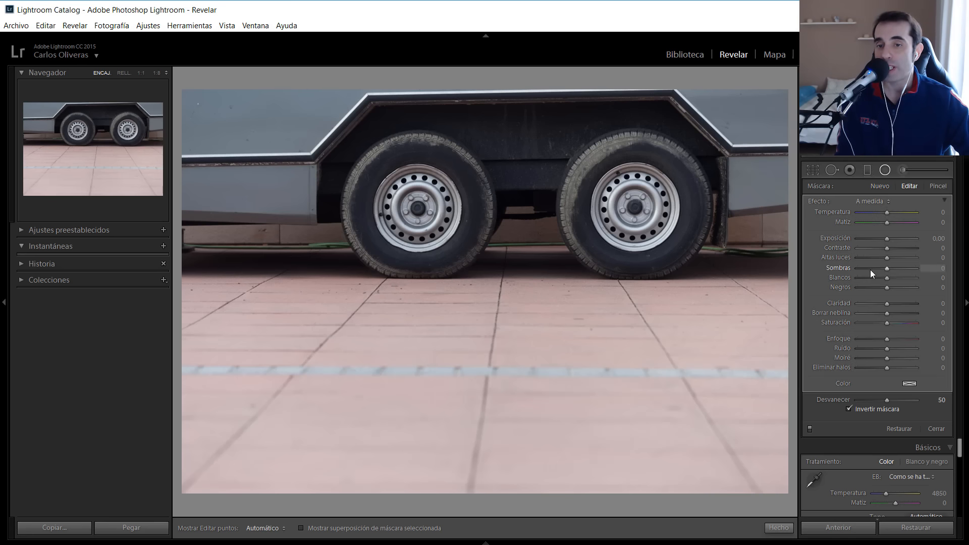
Step: Set the radial filter's Blacks to −45 and Clarity to 53
{"action": "left_click", "coordinate": [873, 288]}
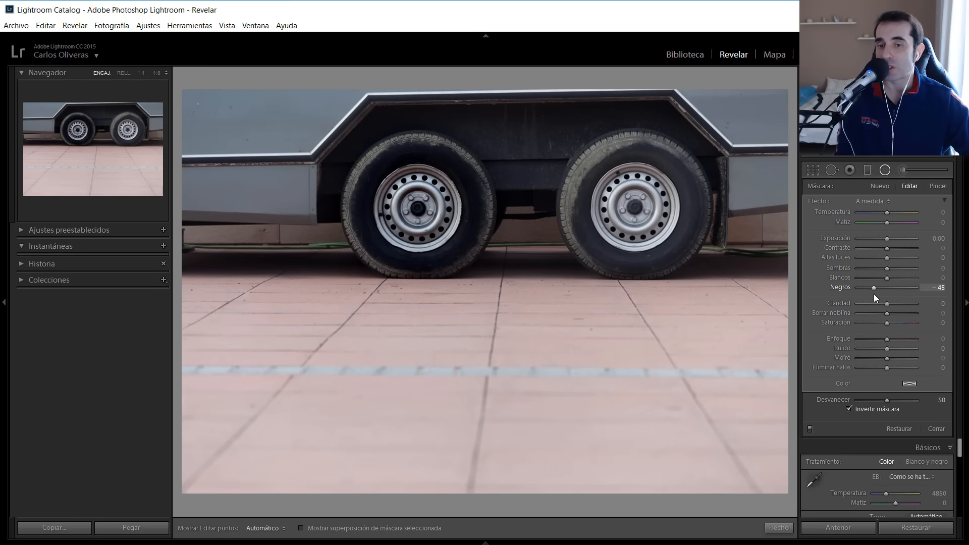
{"action": "left_click", "coordinate": [903, 303]}
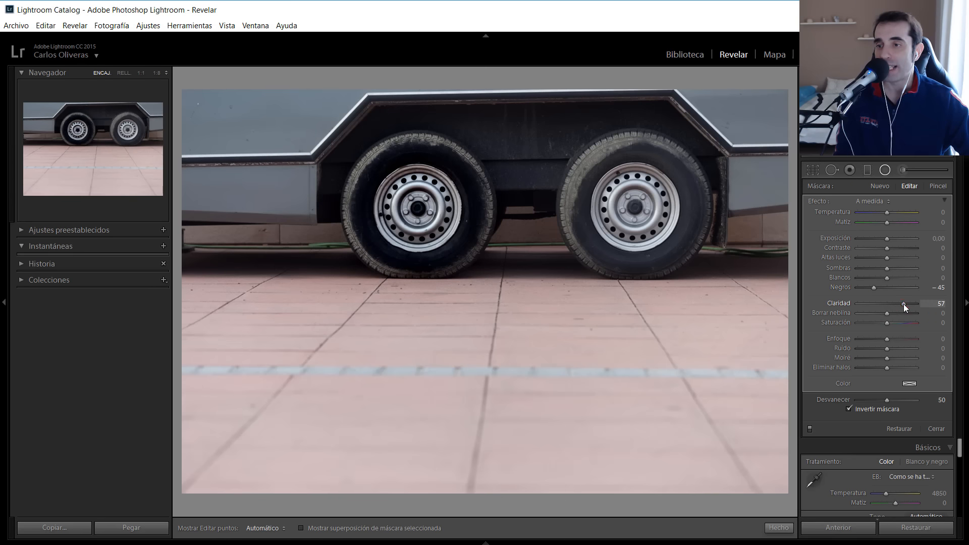
{"action": "left_click_drag", "start_coordinate": [902, 304], "coordinate": [902, 304]}
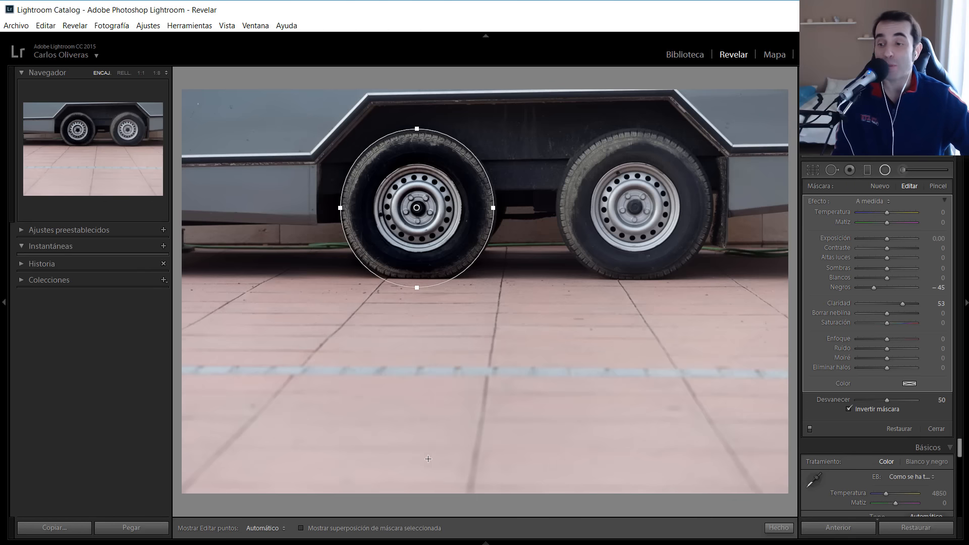
Step: Show the mask overlay for the radial filter and reduce its feather to 8
{"action": "left_click", "coordinate": [300, 529]}
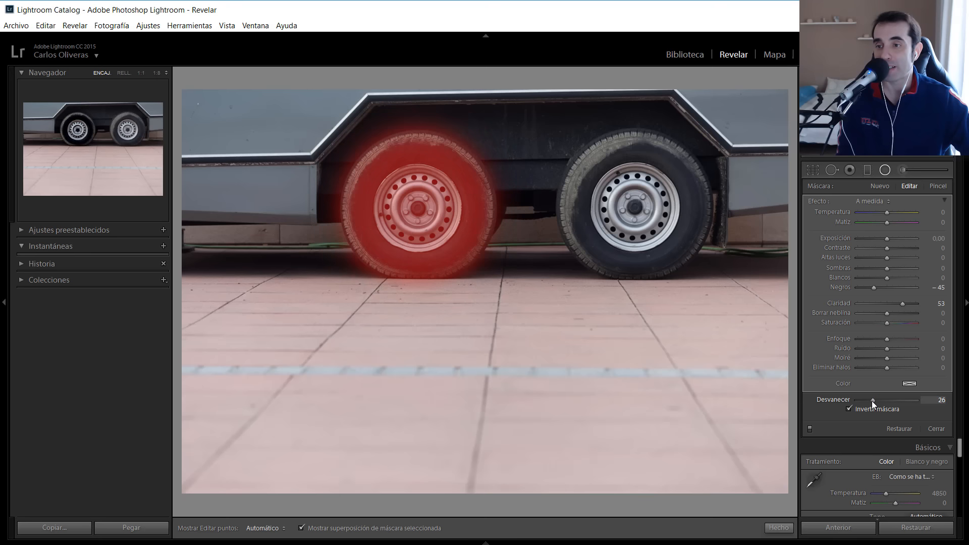
{"action": "left_click_drag", "start_coordinate": [872, 402], "coordinate": [863, 402]}
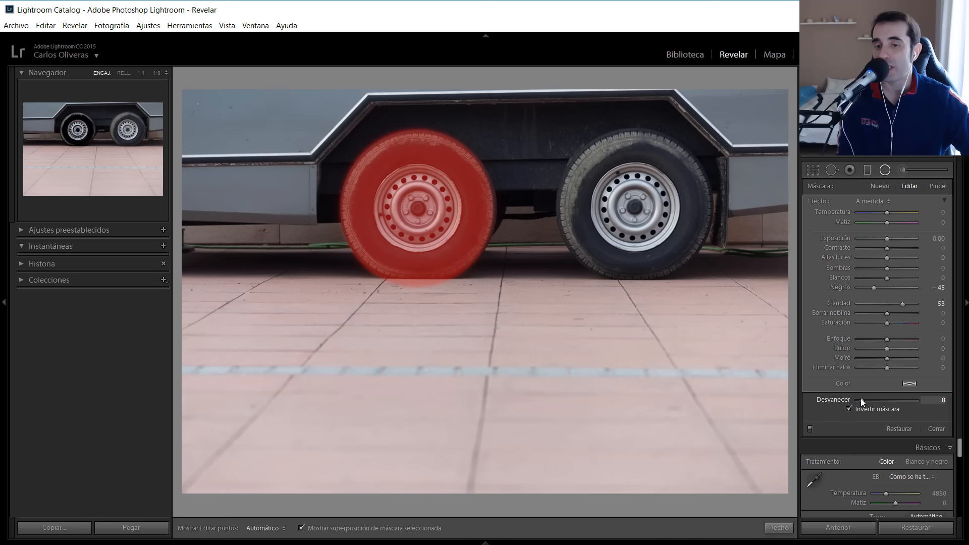
Step: Erase the radial filter's mask over the wheel's hub with its brush in erase mode, using size 25
{"action": "left_click", "coordinate": [938, 188]}
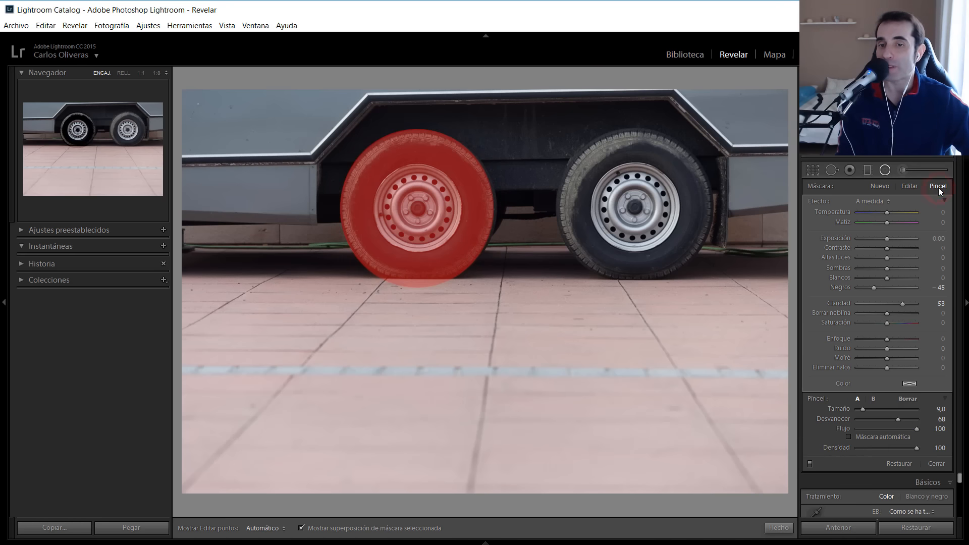
{"action": "key", "text": "alt"}
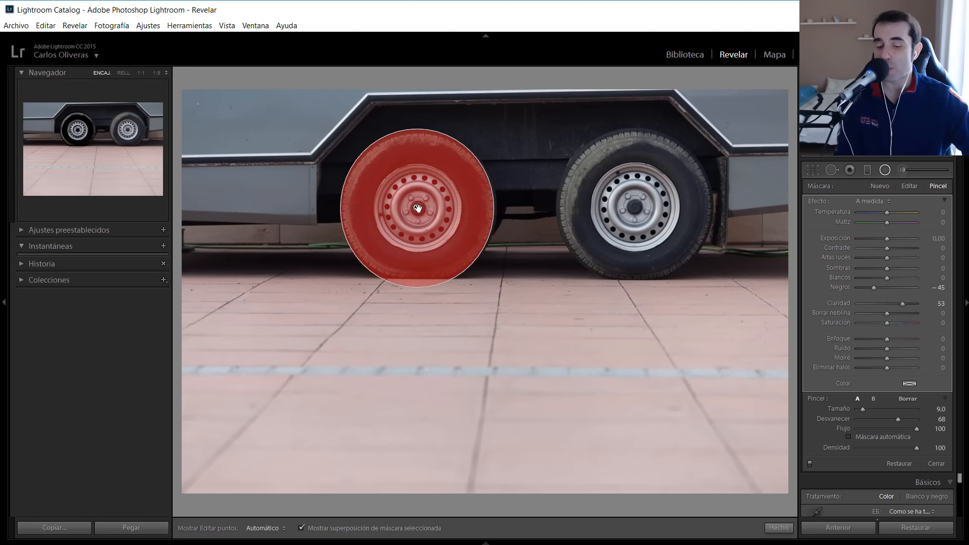
{"action": "key", "text": "h"}
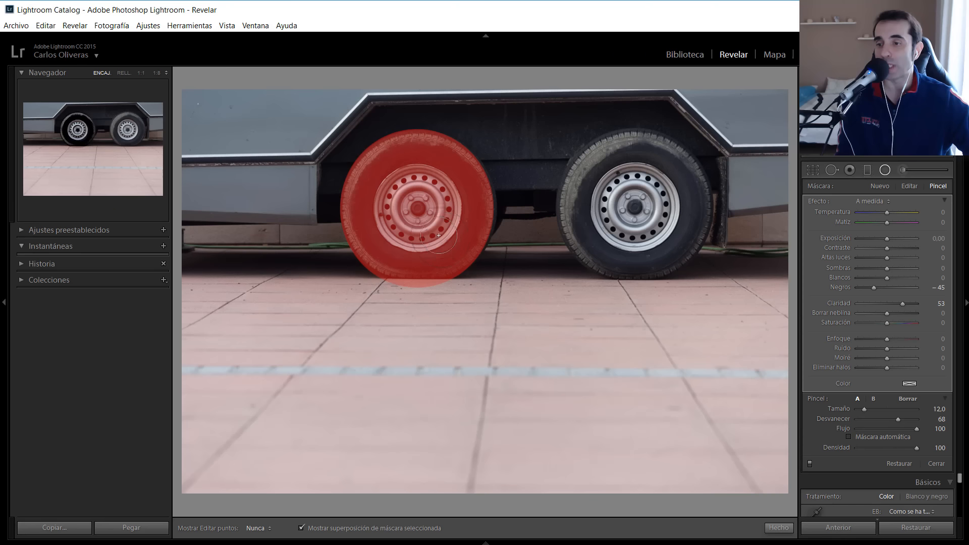
{"action": "key", "text": "alt"}
{"action": "scroll", "coordinate": [415, 207], "scroll_direction": "up", "scroll_amount": 1}
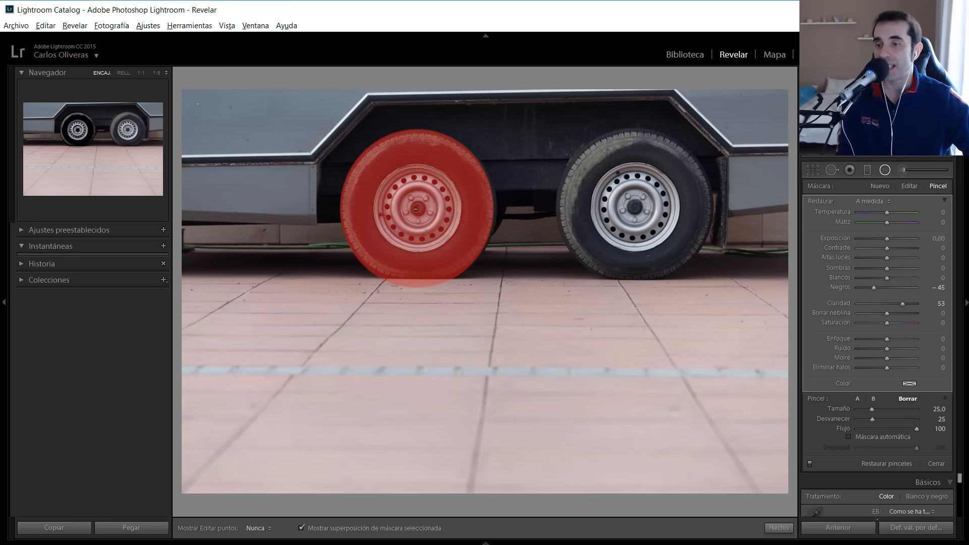
{"action": "left_click", "coordinate": [415, 208], "text": "alt"}
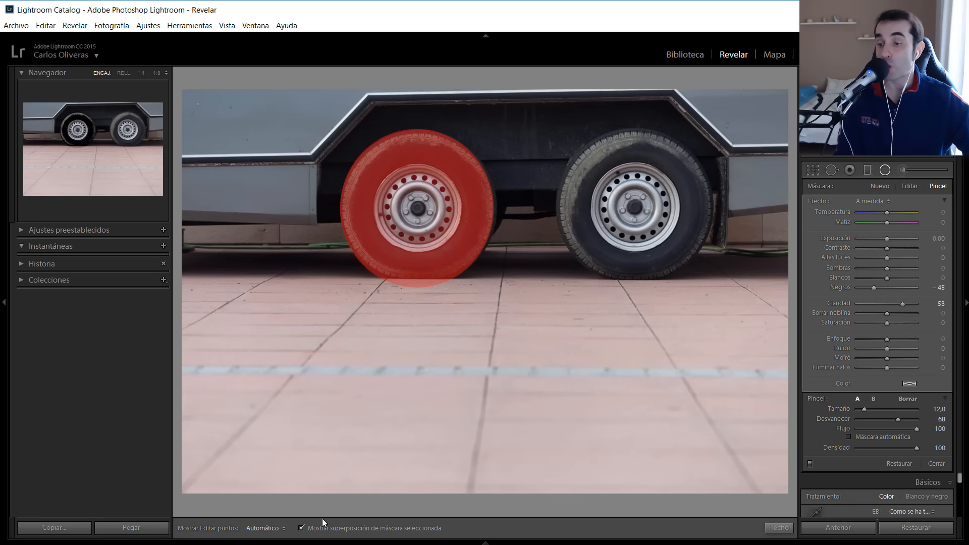
Step: With the mask overlay hidden, set the brush feather to 13 and paint the radial filter's mask across the floor tiles below the tire
{"action": "left_click", "coordinate": [303, 529]}
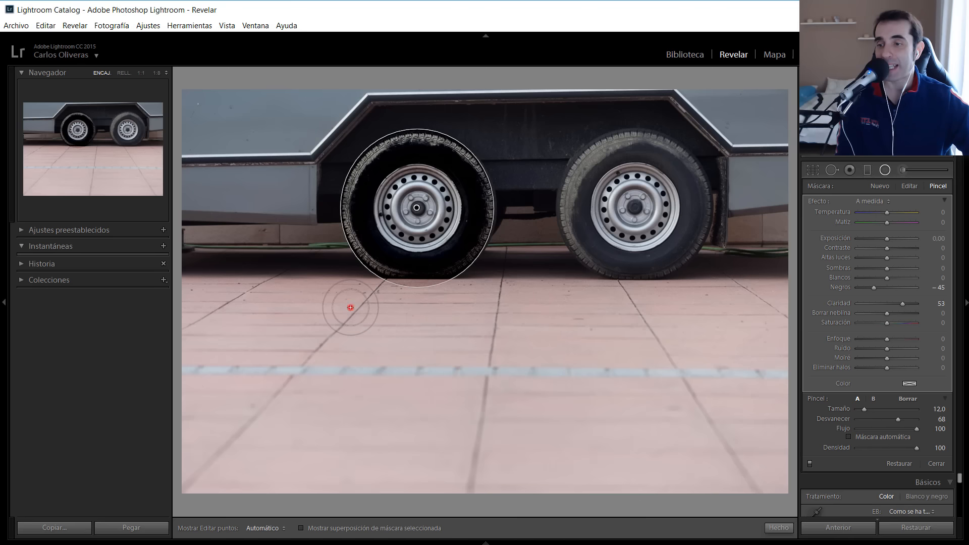
{"action": "key", "text": "h"}
{"action": "key", "text": "h"}
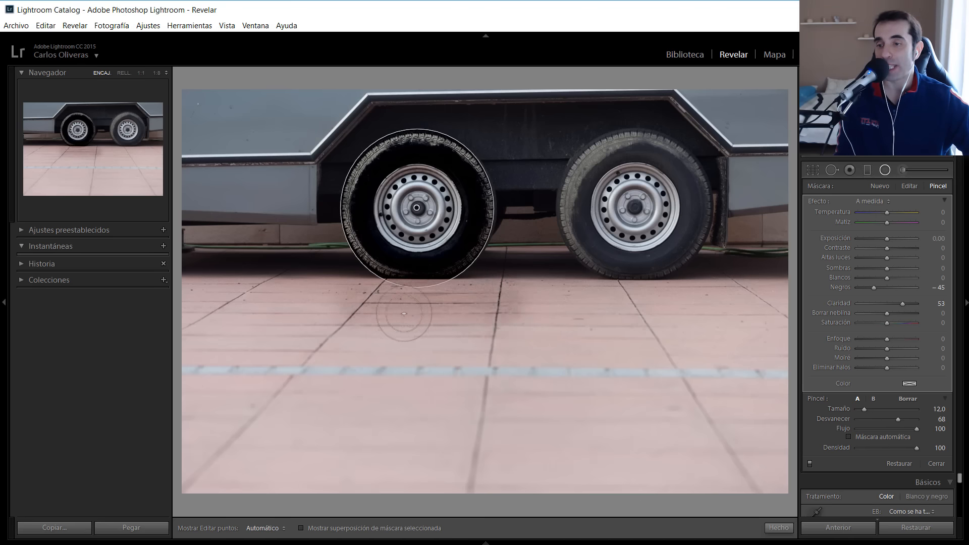
{"action": "key", "text": "ctrl+z"}
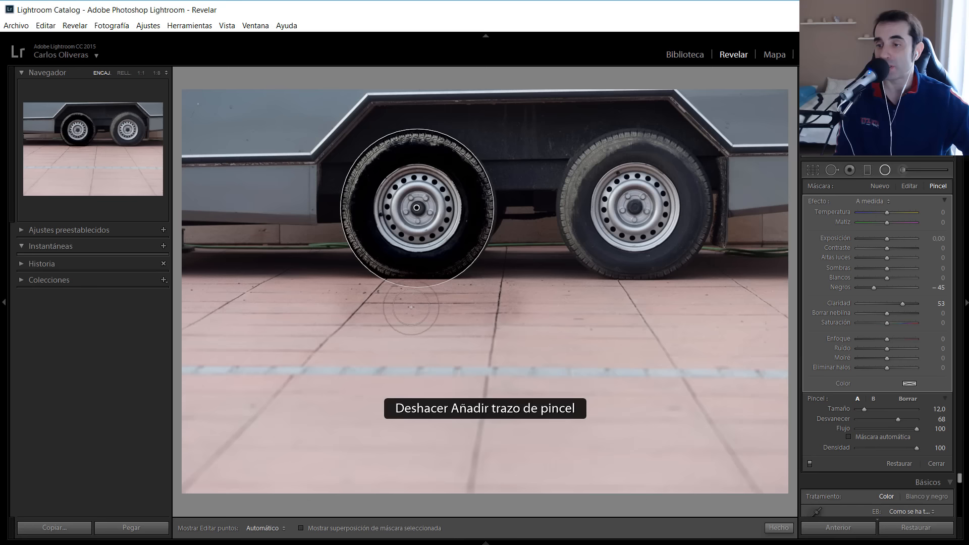
{"action": "scroll", "coordinate": [387, 312], "scroll_direction": "down", "scroll_amount": 8}
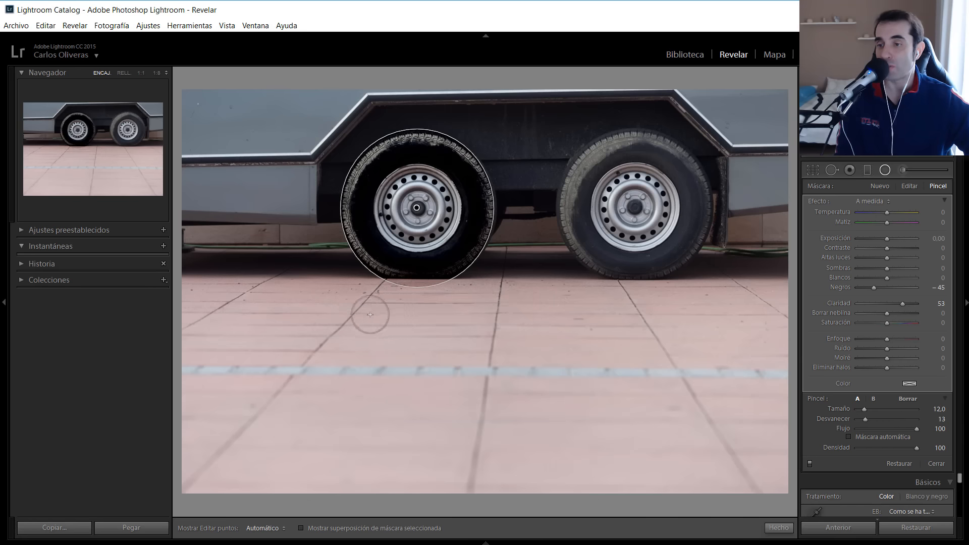
{"action": "mouse_move", "coordinate": [360, 309]}
{"action": "left_mouse_down"}
{"action": "mouse_move", "coordinate": [502, 326]}
{"action": "mouse_move", "coordinate": [507, 312]}
{"action": "left_mouse_up"}
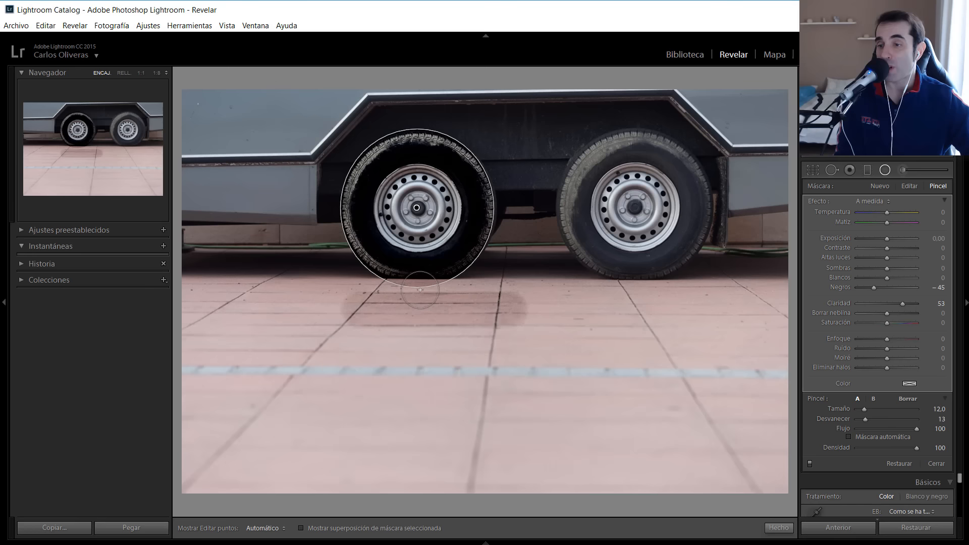
Step: Erase the radial filter's mask spilling onto the floor just under the tire, using the brush in erase mode at size 5
{"action": "key", "text": "alt"}
{"action": "scroll", "coordinate": [404, 285], "scroll_direction": "down", "scroll_amount": 3}
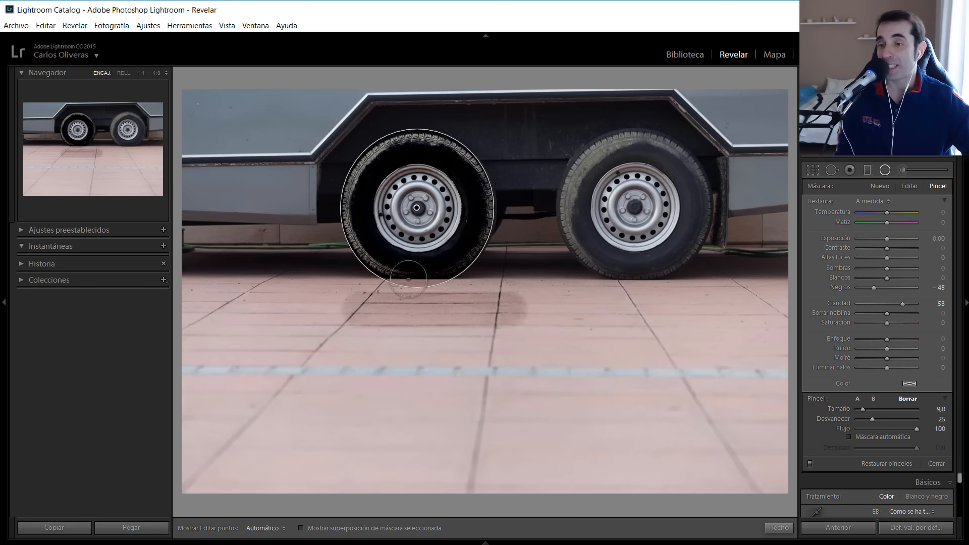
{"action": "scroll", "coordinate": [408, 279], "scroll_direction": "down", "scroll_amount": 1}
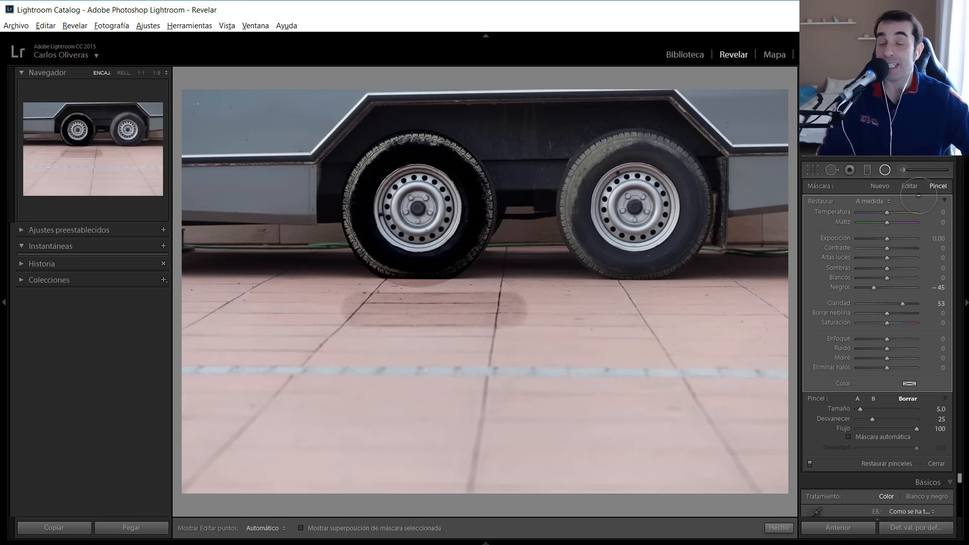
{"action": "left_click_drag", "start_coordinate": [381, 284], "coordinate": [482, 288]}
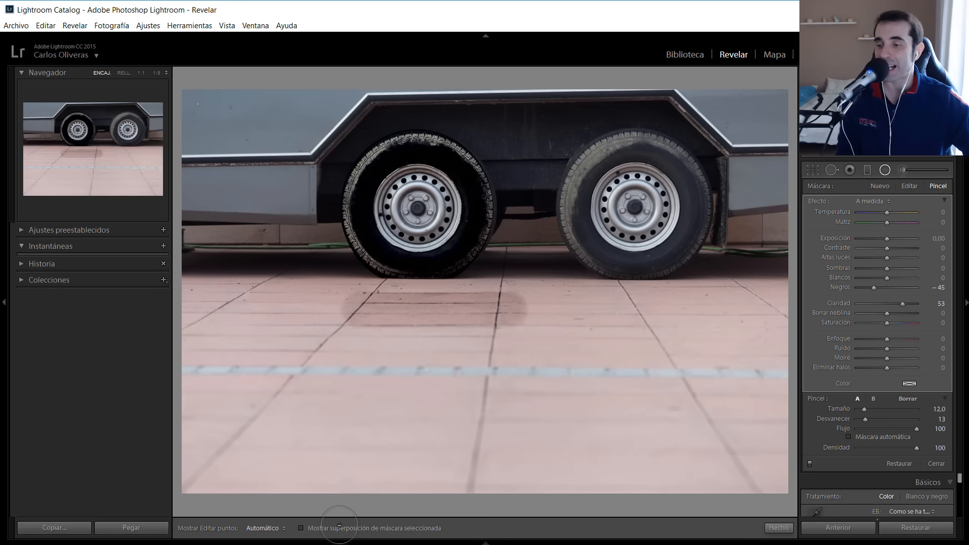
Step: With the mask overlay shown, try moving the radial filter onto the trailer's other wheel, and undo the moves
{"action": "key", "text": "o"}
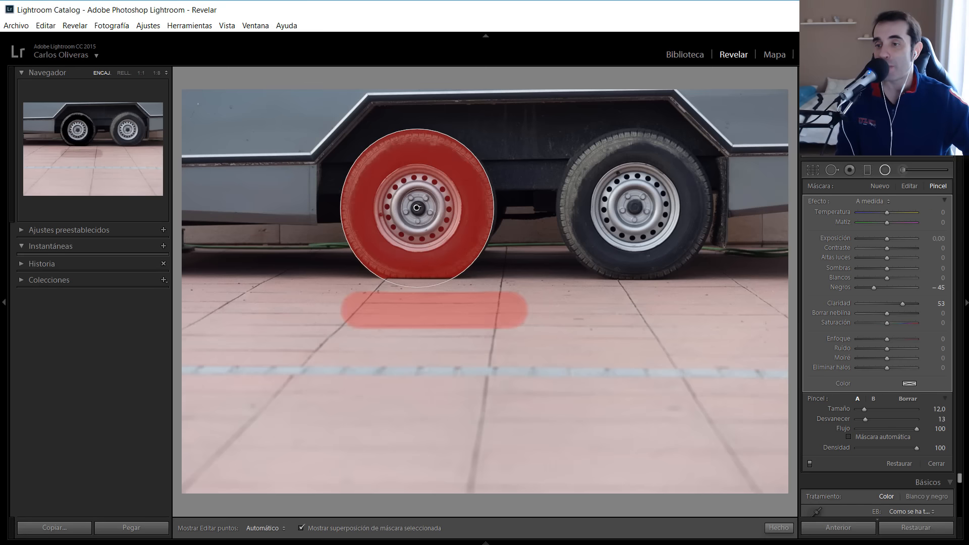
{"action": "mouse_move", "coordinate": [418, 208]}
{"action": "left_mouse_down"}
{"action": "mouse_move", "coordinate": [523, 188]}
{"action": "mouse_move", "coordinate": [552, 171]}
{"action": "left_mouse_up"}
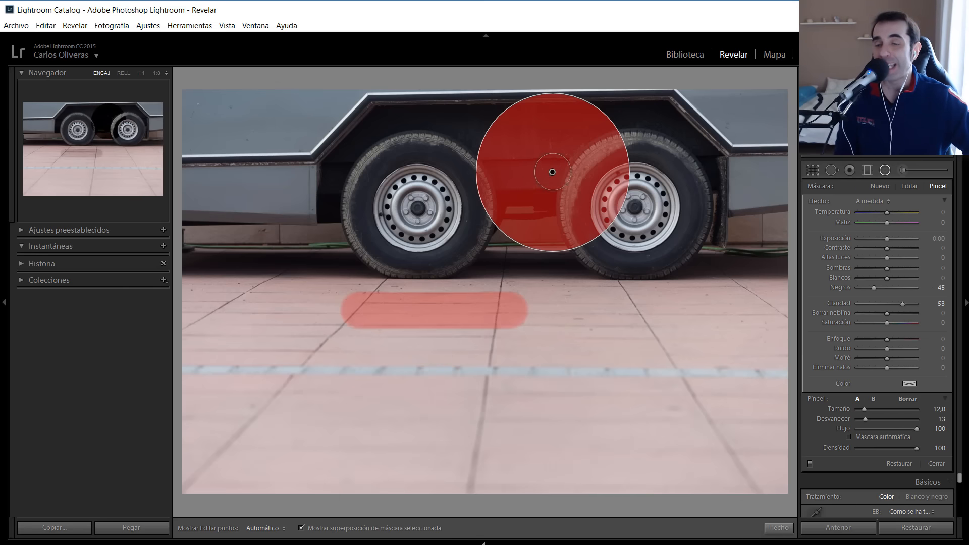
{"action": "mouse_move", "coordinate": [552, 172]}
{"action": "left_mouse_down"}
{"action": "mouse_move", "coordinate": [618, 207]}
{"action": "mouse_move", "coordinate": [633, 203]}
{"action": "left_mouse_up"}
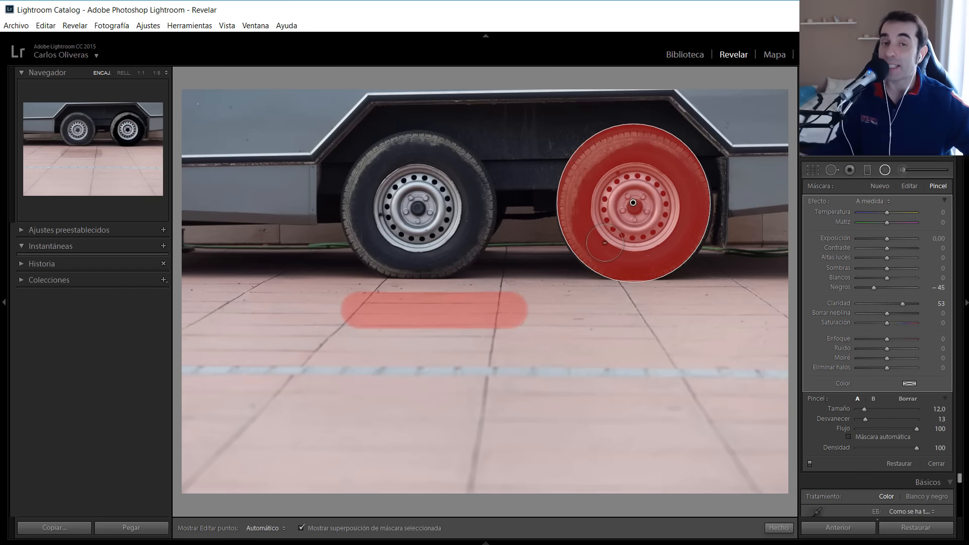
{"action": "key", "text": "ctrl+z"}
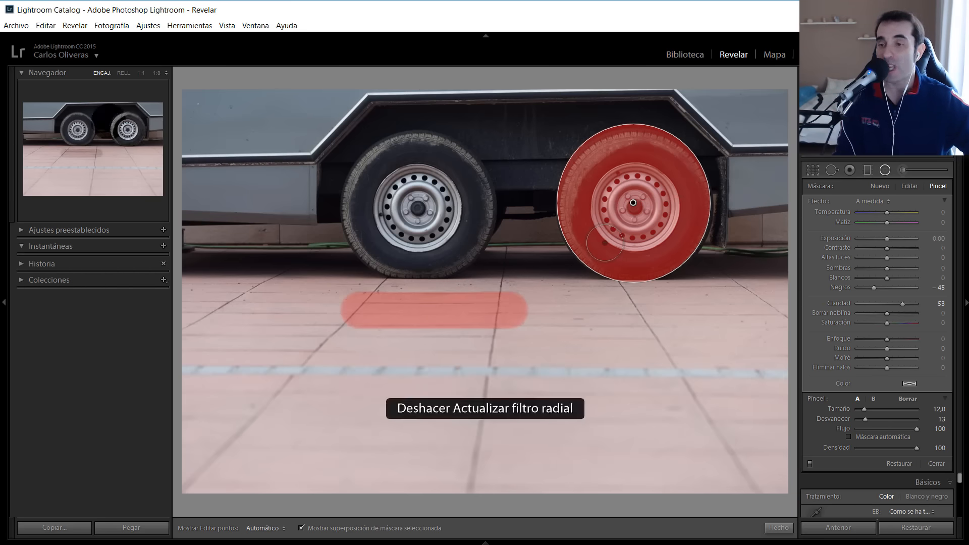
{"action": "key", "text": "ctrl+z"}
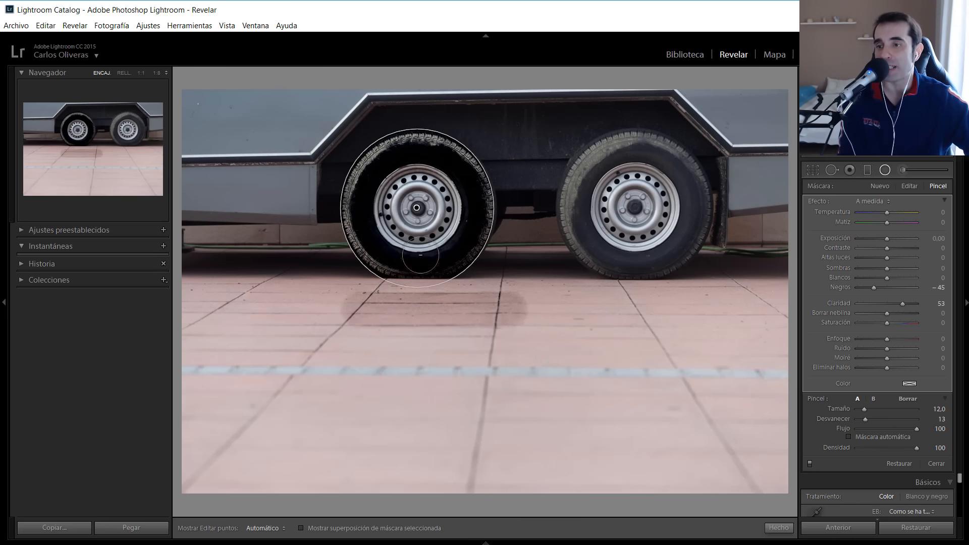
Step: Try a duplicate of the radial filter aligned with the other wheel's tire, and delete the copy
{"action": "key", "text": "alt"}
{"action": "mouse_move", "coordinate": [416, 208]}
{"action": "left_mouse_down"}
{"action": "mouse_move", "coordinate": [488, 182]}
{"action": "mouse_move", "coordinate": [615, 188]}
{"action": "mouse_move", "coordinate": [639, 196]}
{"action": "mouse_move", "coordinate": [630, 204]}
{"action": "left_mouse_up"}
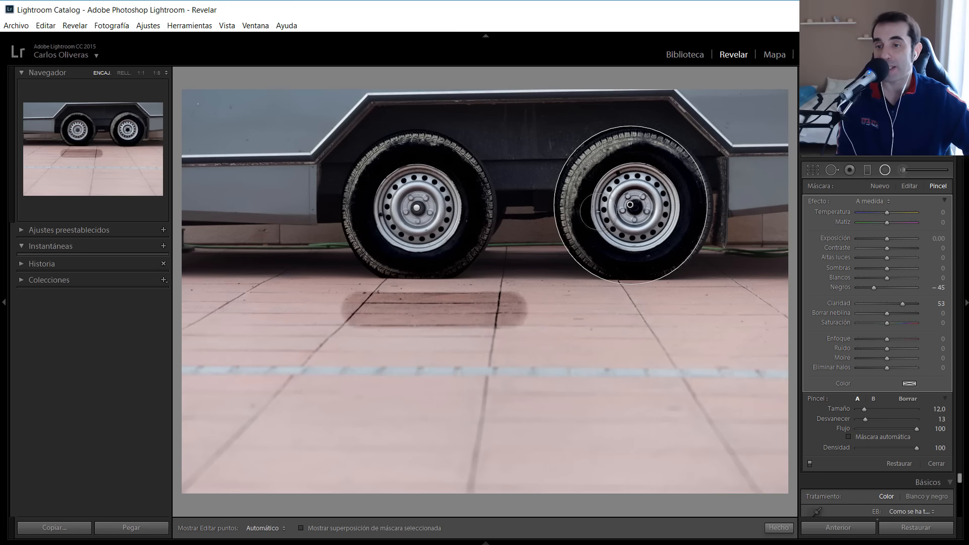
{"action": "left_click_drag", "start_coordinate": [630, 204], "coordinate": [635, 205]}
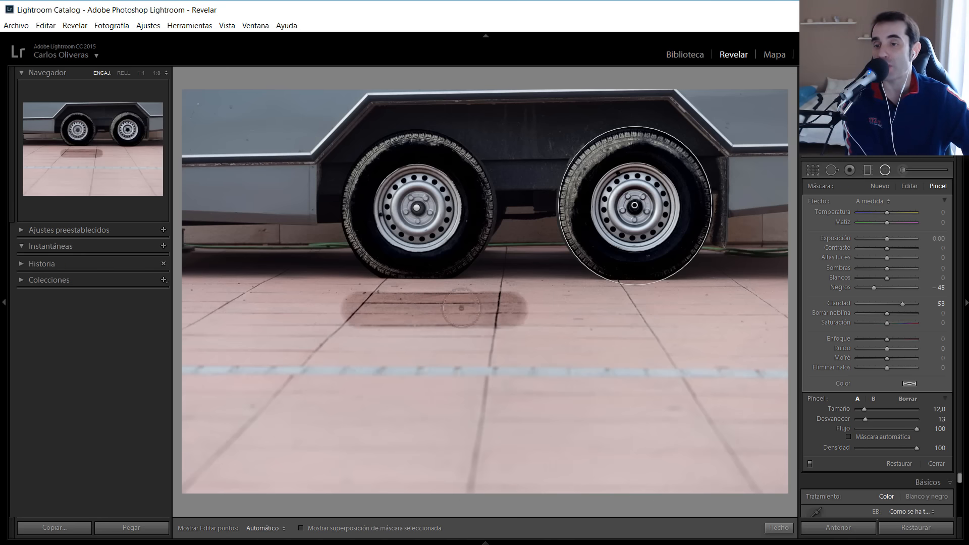
{"action": "key", "text": "Delete"}
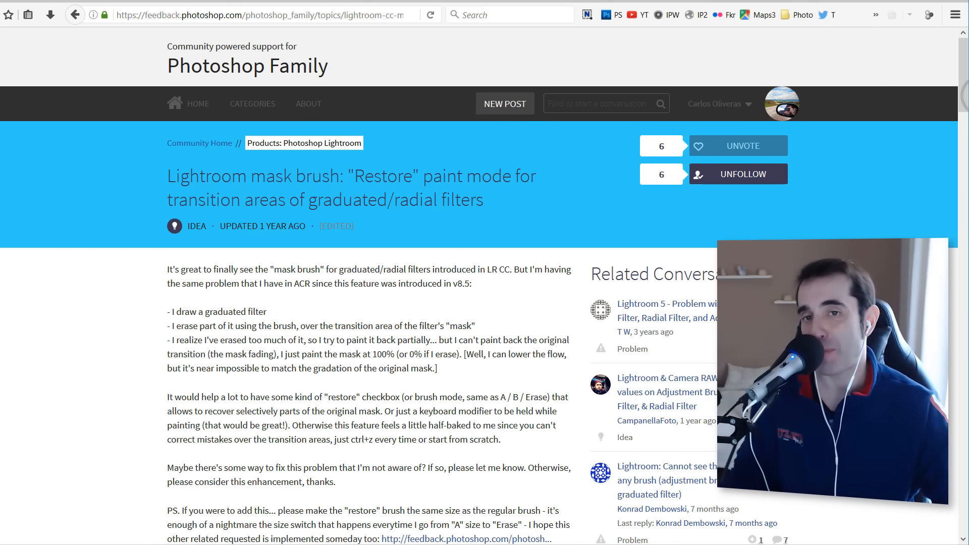
Step: Switch to the web browser and read through the Photoshop Family topic on a "Restore" paint mode for graduated/radial filters, including its replies
{"action": "left_click_drag", "start_coordinate": [963, 91], "coordinate": [938, 255]}
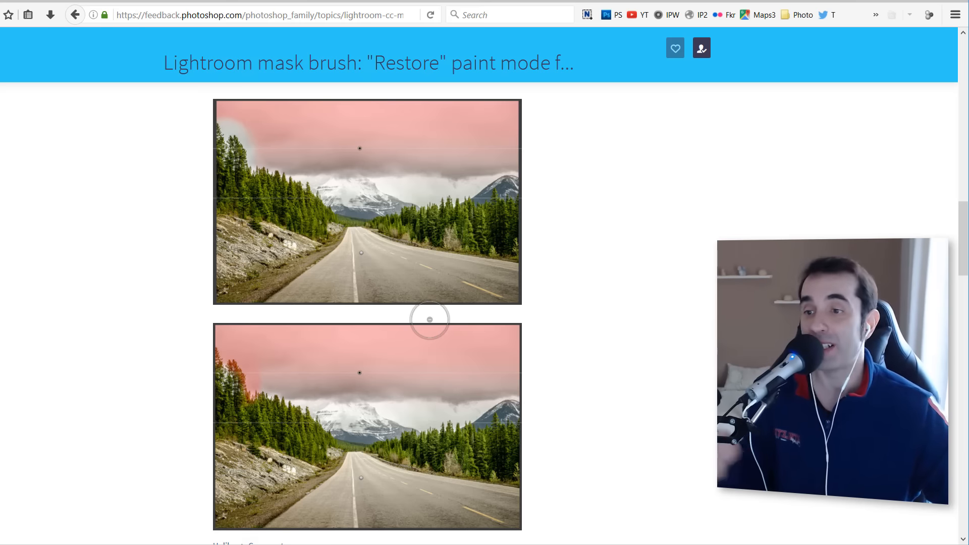
{"action": "scroll", "coordinate": [430, 321], "scroll_direction": "down", "scroll_amount": 15}
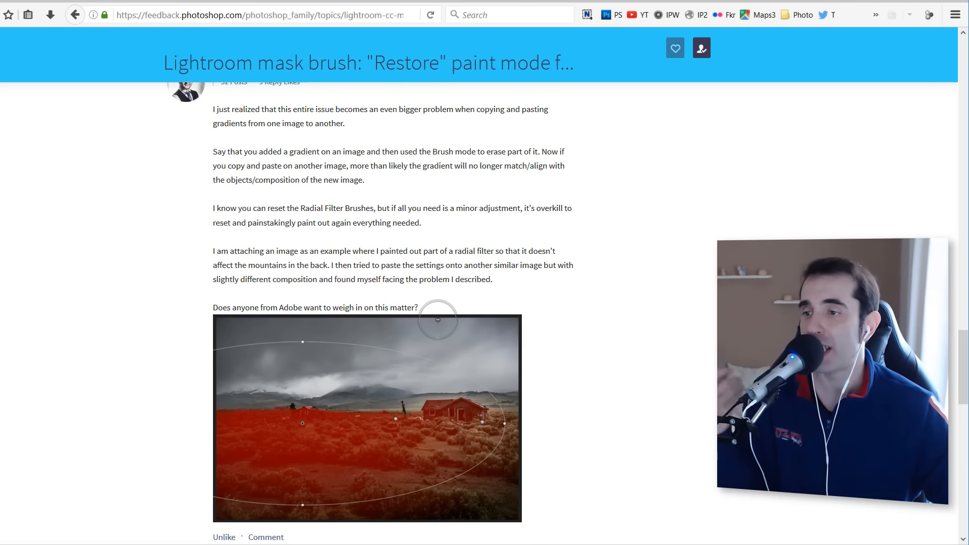
{"action": "scroll", "coordinate": [430, 319], "scroll_direction": "down", "scroll_amount": 7}
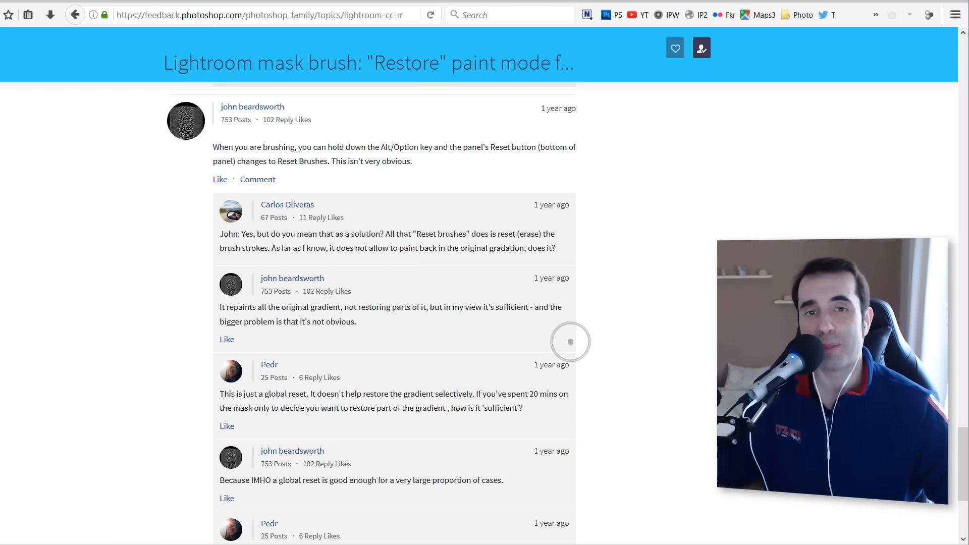
{"action": "scroll", "coordinate": [598, 352], "scroll_direction": "down", "scroll_amount": 5}
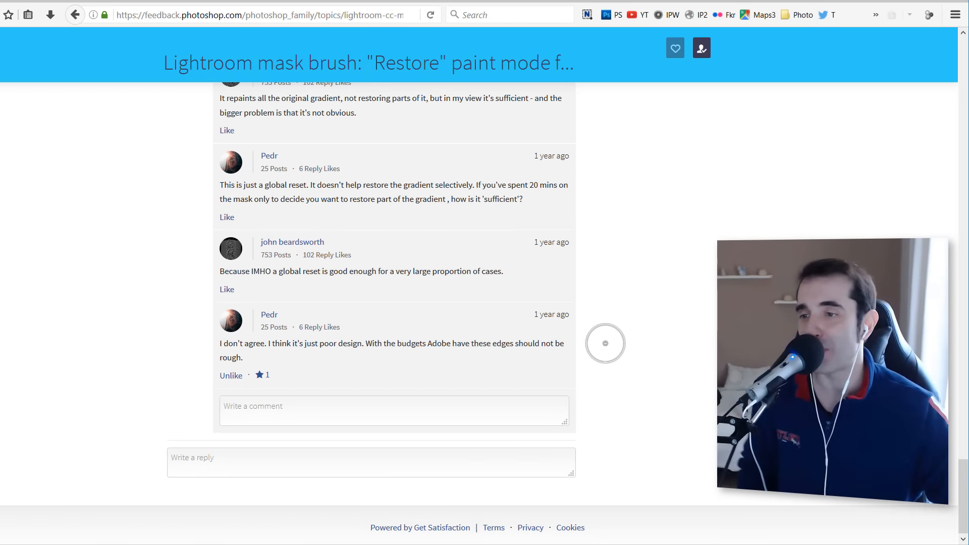
{"action": "scroll", "coordinate": [607, 341], "scroll_direction": "up", "scroll_amount": 7}
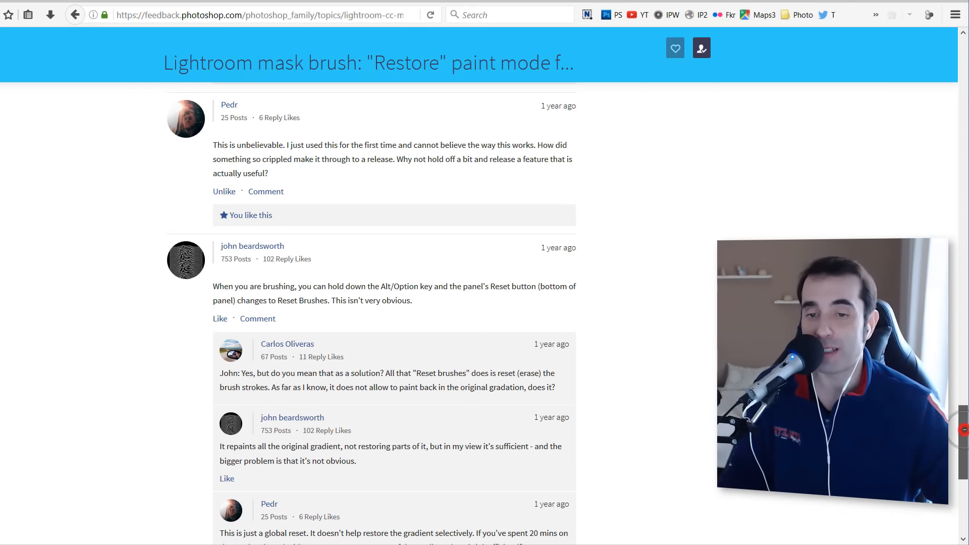
{"action": "left_click_drag", "start_coordinate": [962, 429], "coordinate": [963, 343]}
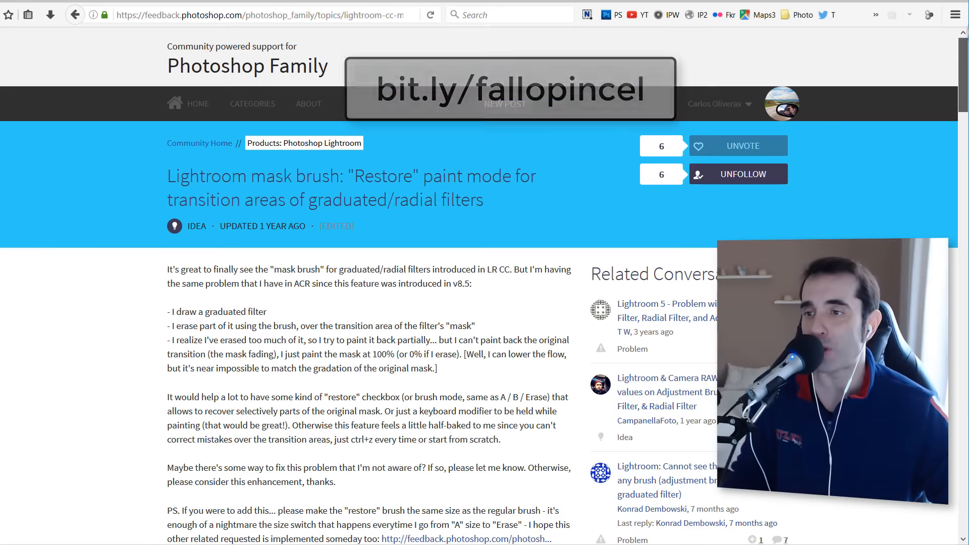
{"action": "left_click", "coordinate": [678, 253]}
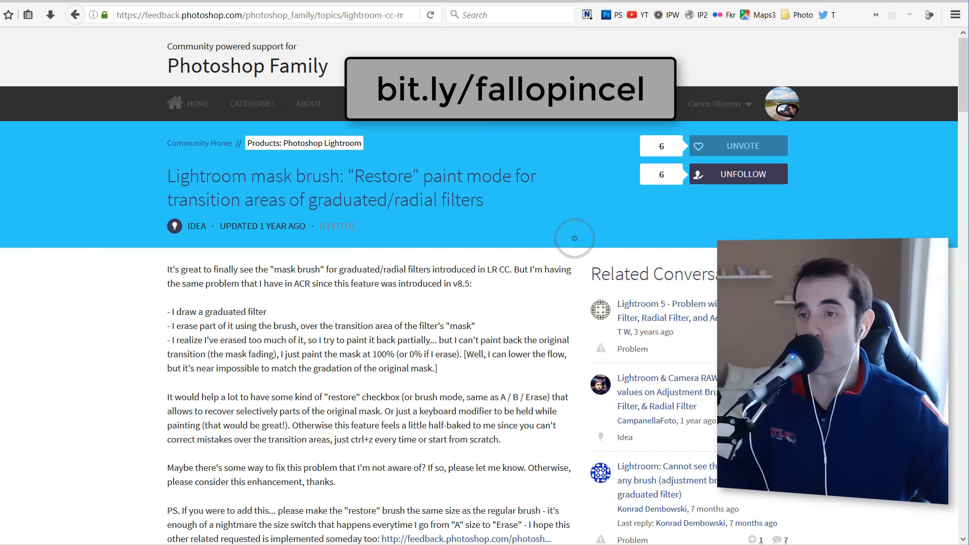